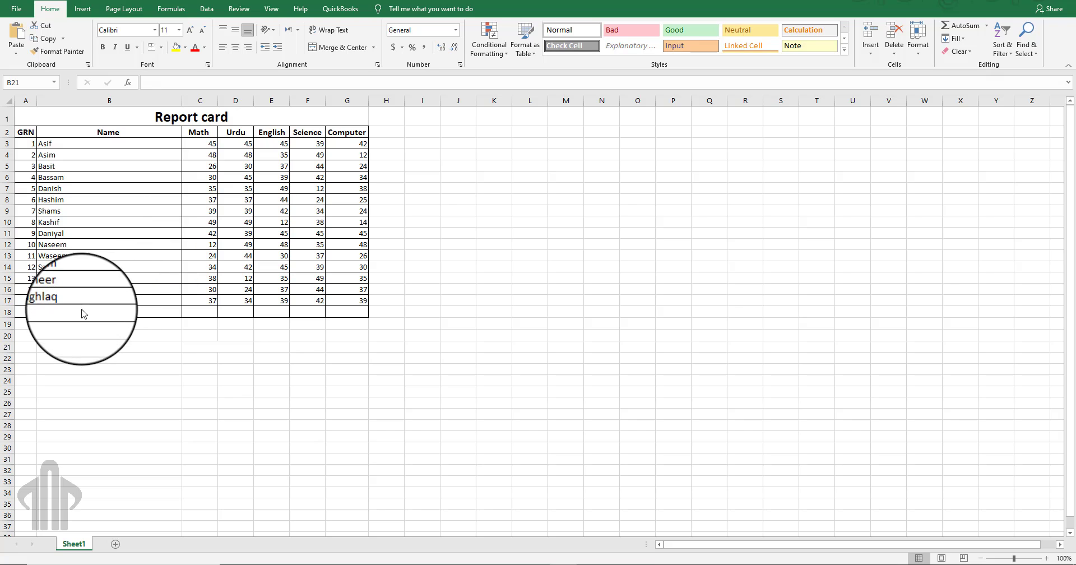
click(477, 347)
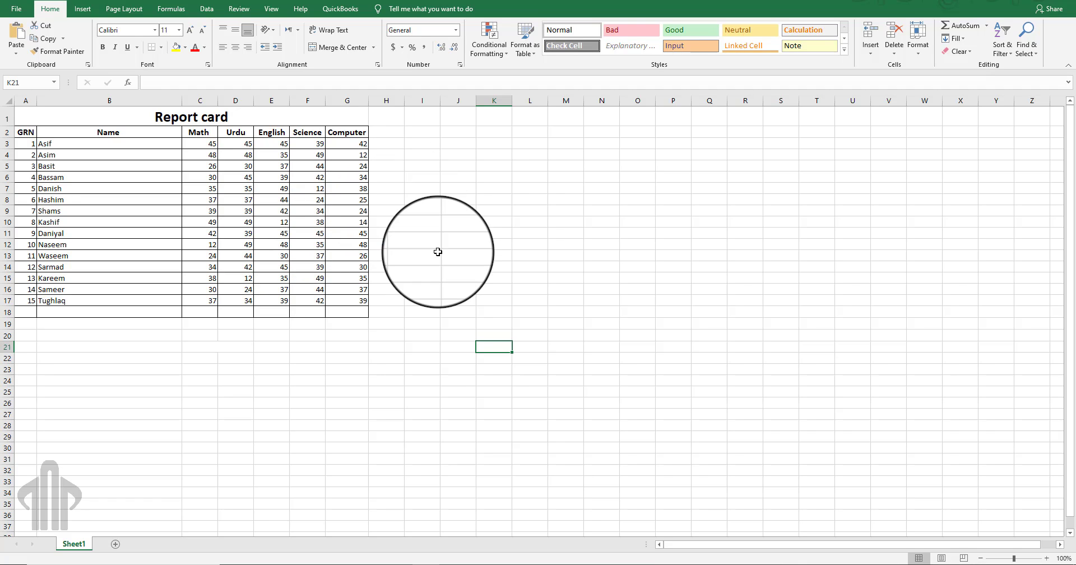
click(468, 150)
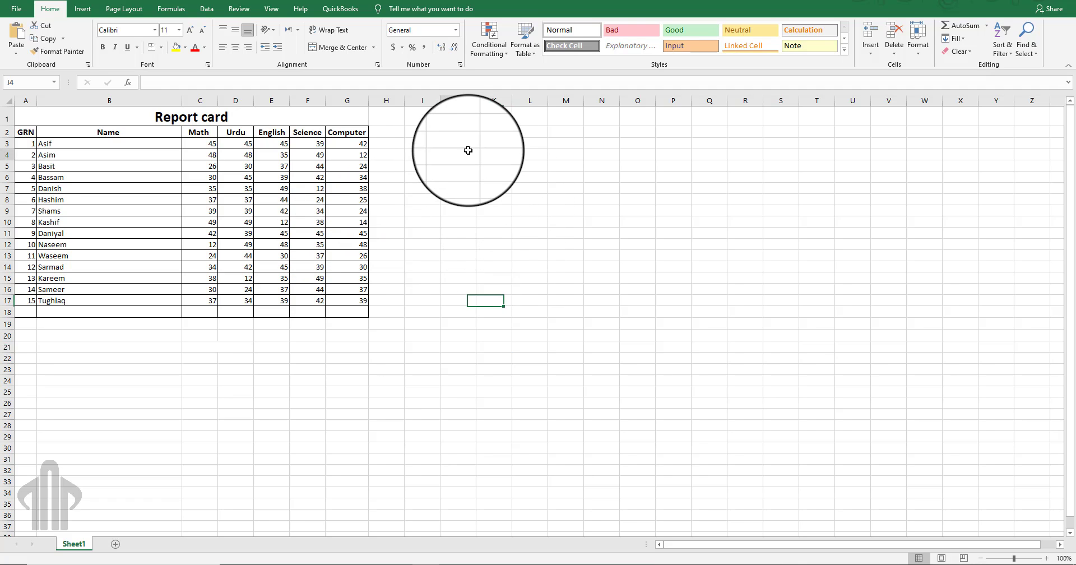
click(473, 135)
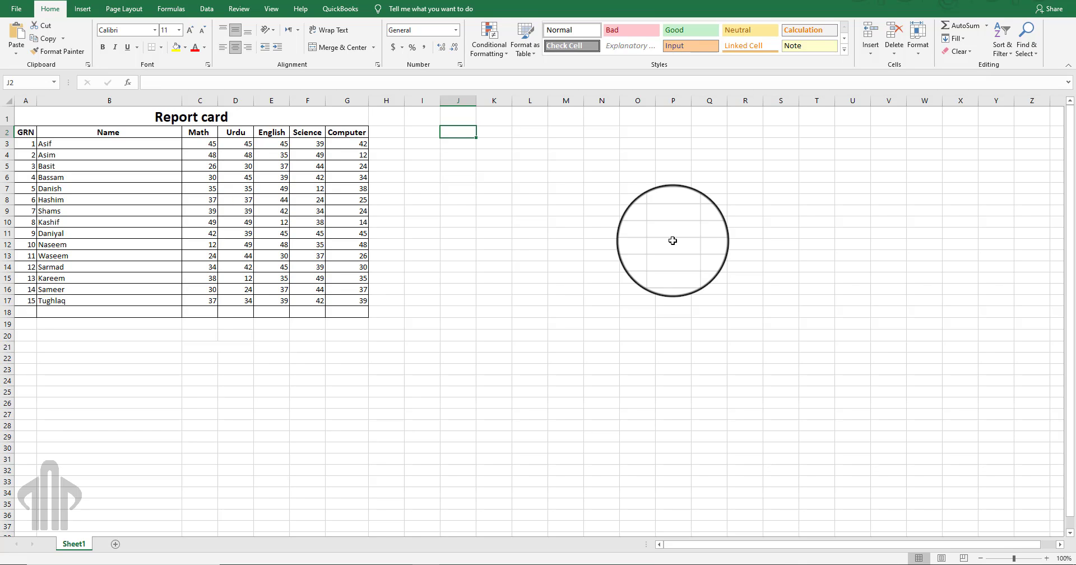
key(shift+Down)
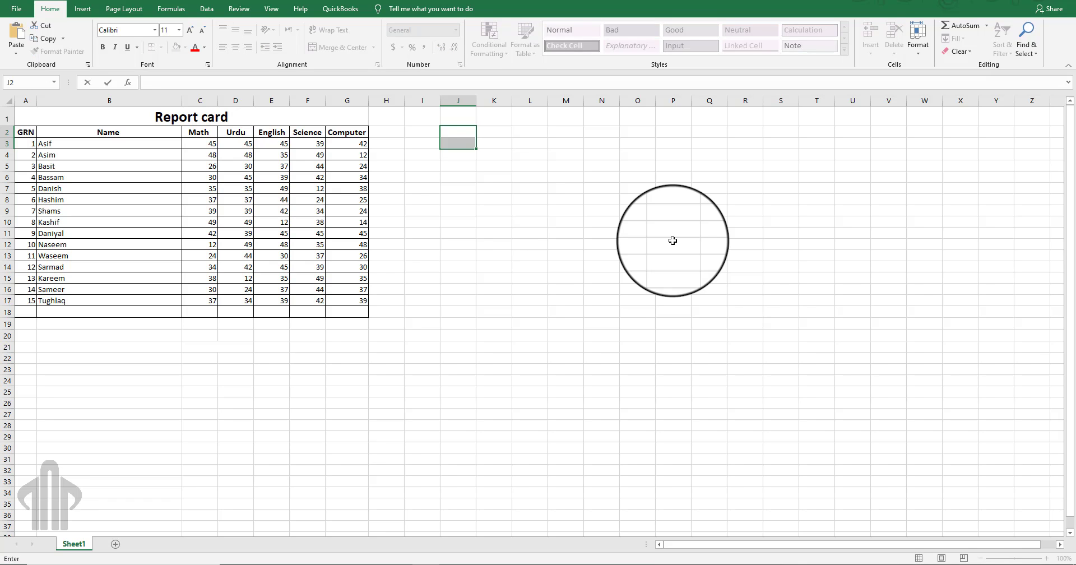
click(566, 211)
- Apply all borders to the empty range J2:P18 beside the existing report card table
click(463, 132)
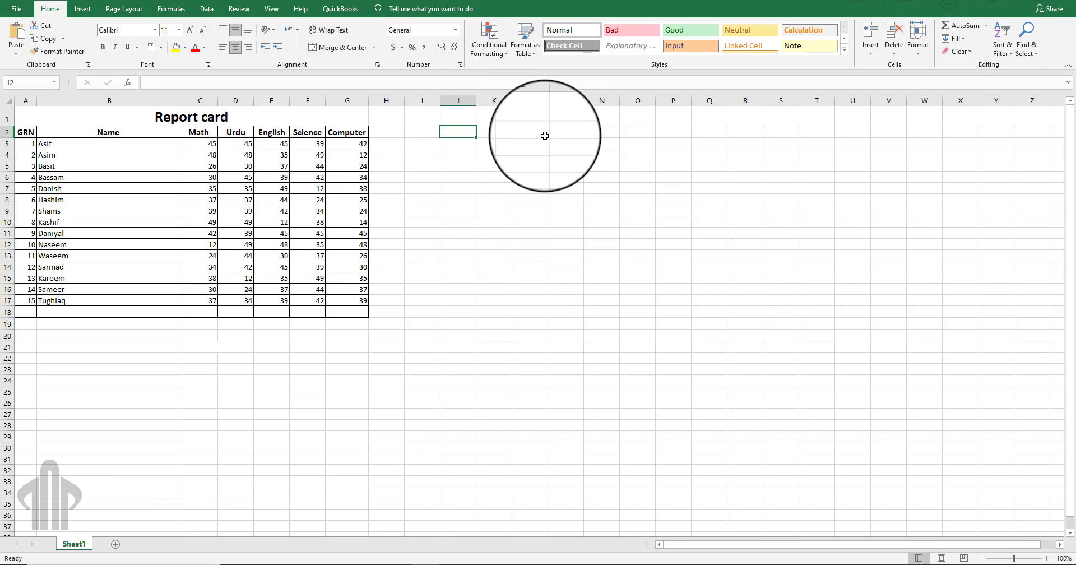
click(477, 138)
drag(476, 137, 501, 135)
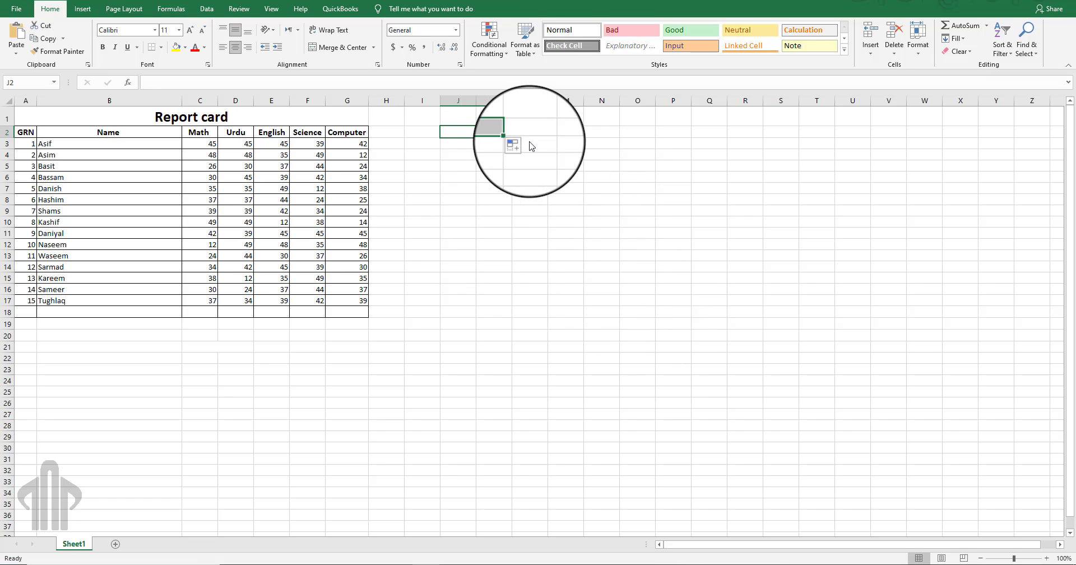
key(shift+Left)
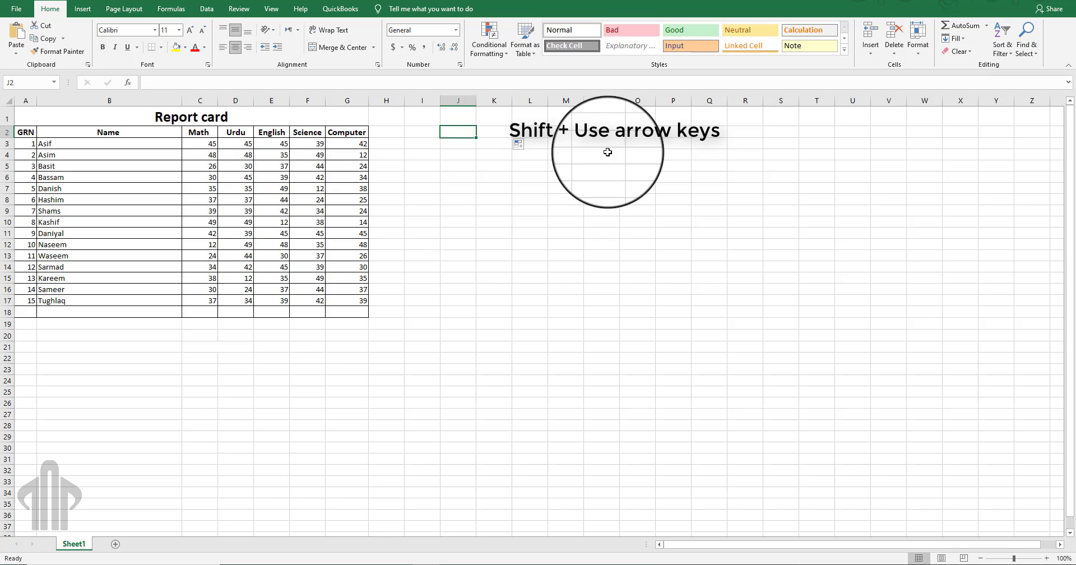
key(shift+Right)
key(shift+Right)
key(shift+Right)
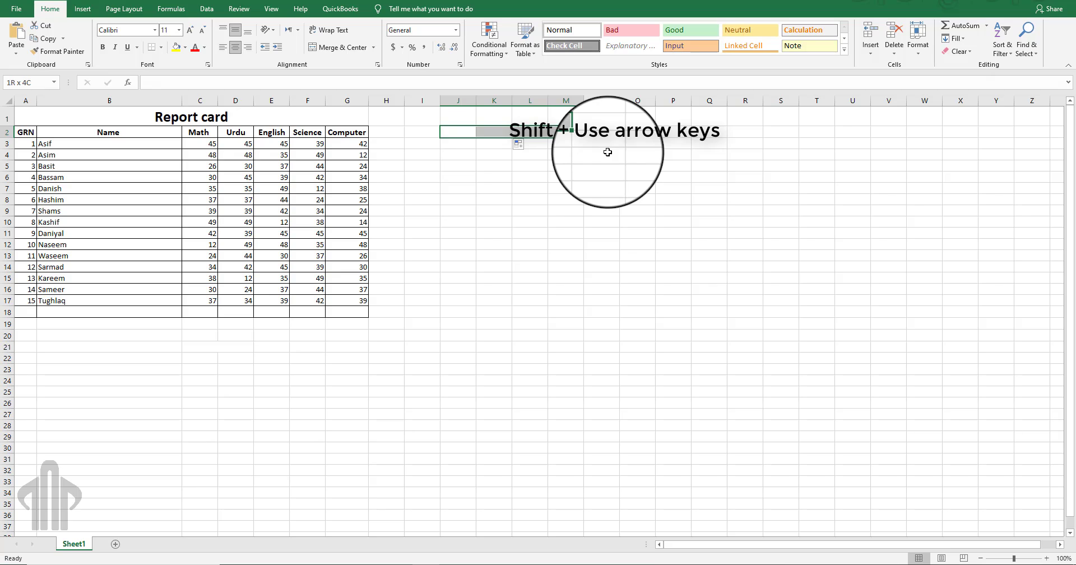
key(shift+Right)
key(shift+Right)
key(shift+Right)
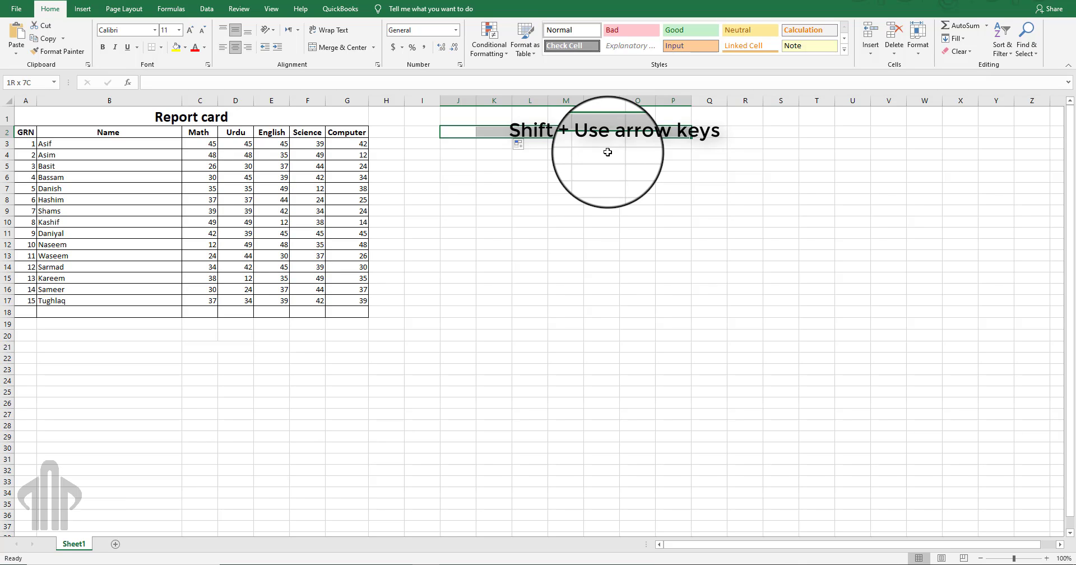
key(shift+Right)
key(shift+Down)
key(shift+Down)
key(shift+Down)
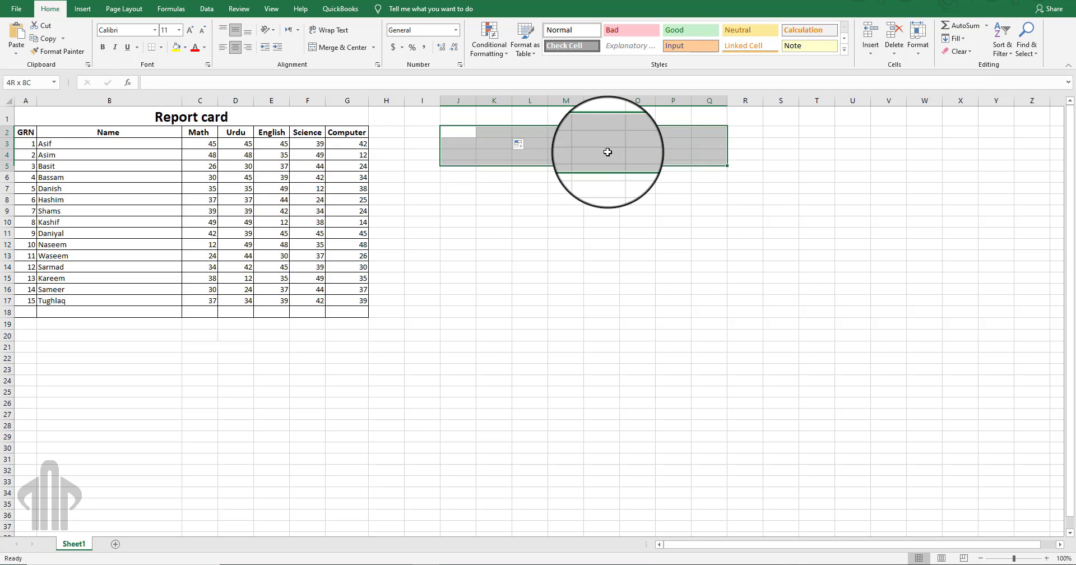
key(shift+Down)
key(shift+Down)
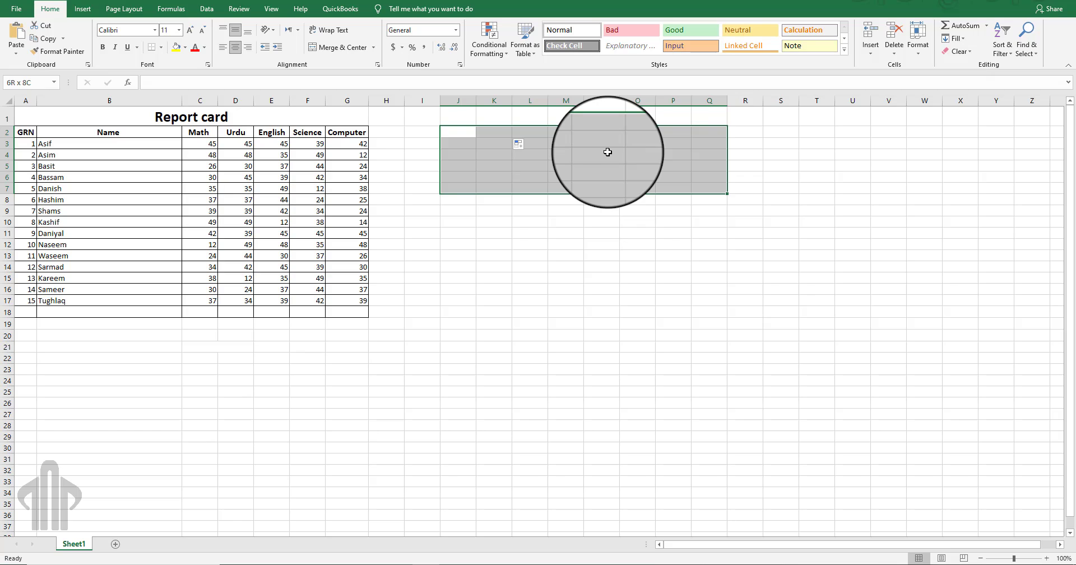
key(shift+Right)
key(shift+Down)
key(shift+Down)
key(shift+Down)
key(shift+Down)
key(shift+Down)
key(shift+Down)
key(shift+Down)
key(shift+Down)
key(shift+Down)
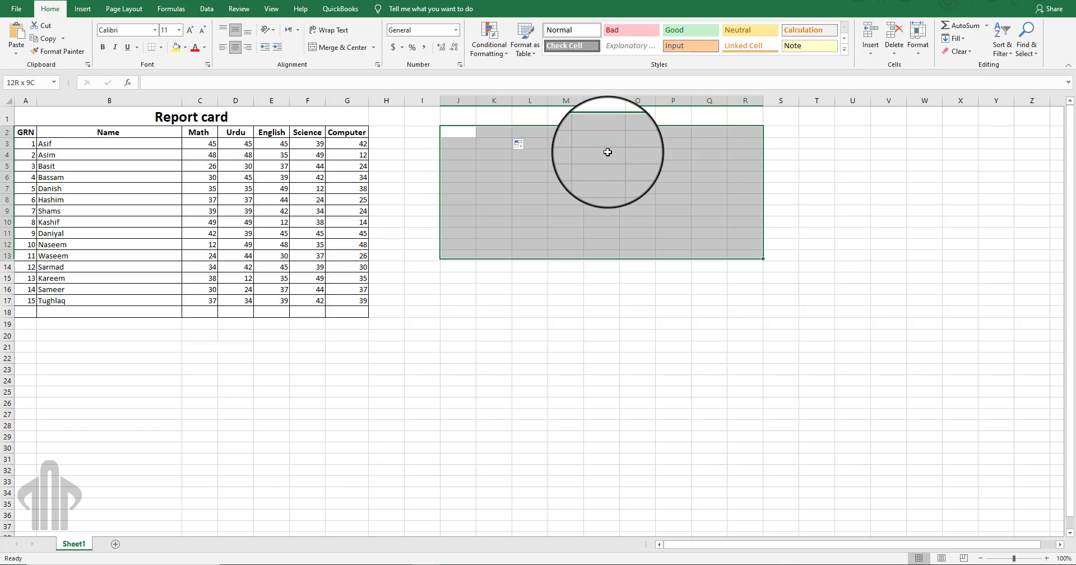
key(shift+Down)
key(shift+Down)
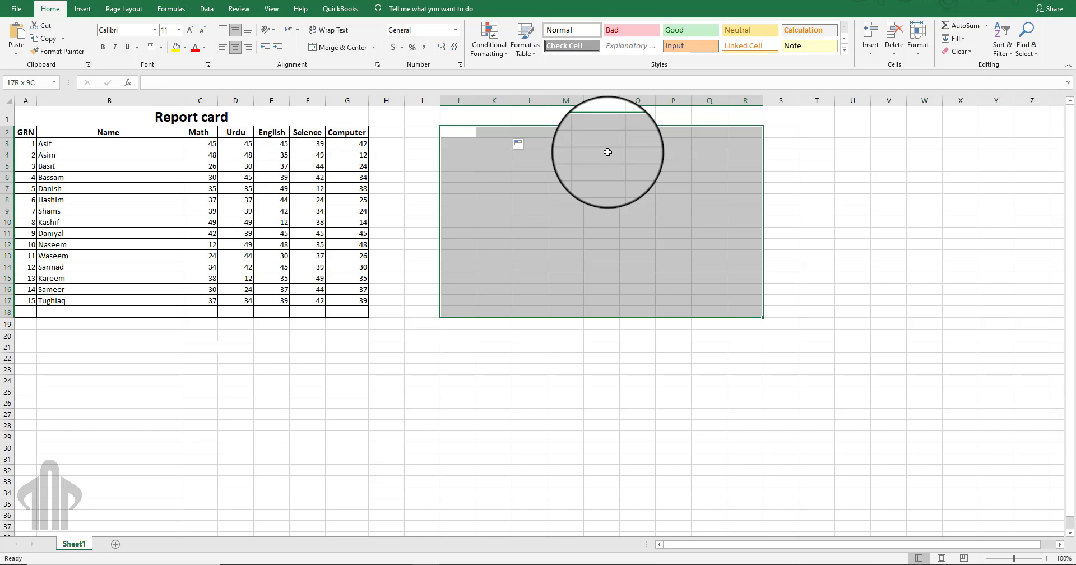
key(shift+Left)
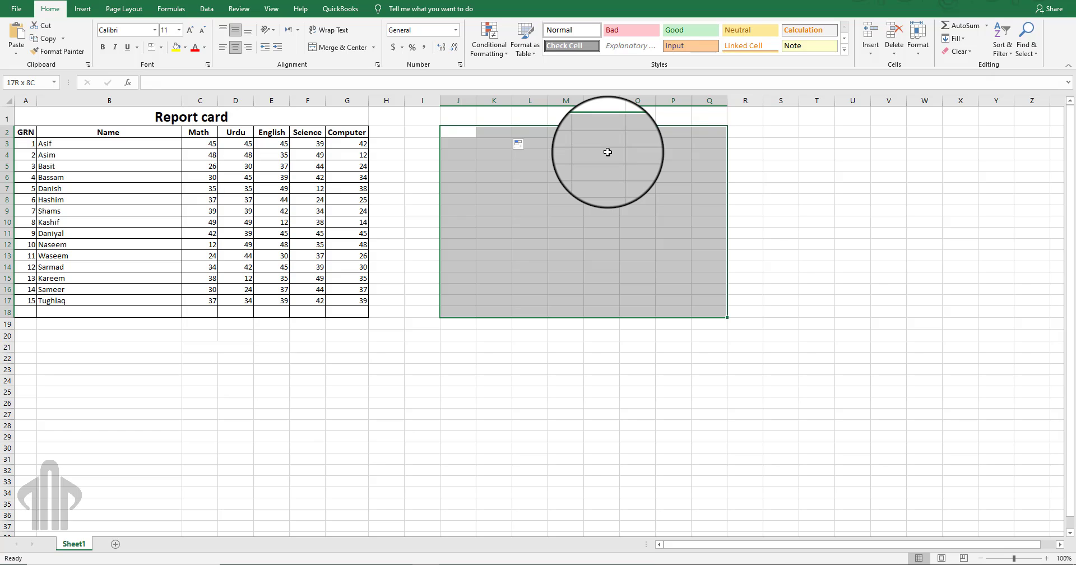
key(shift+Left)
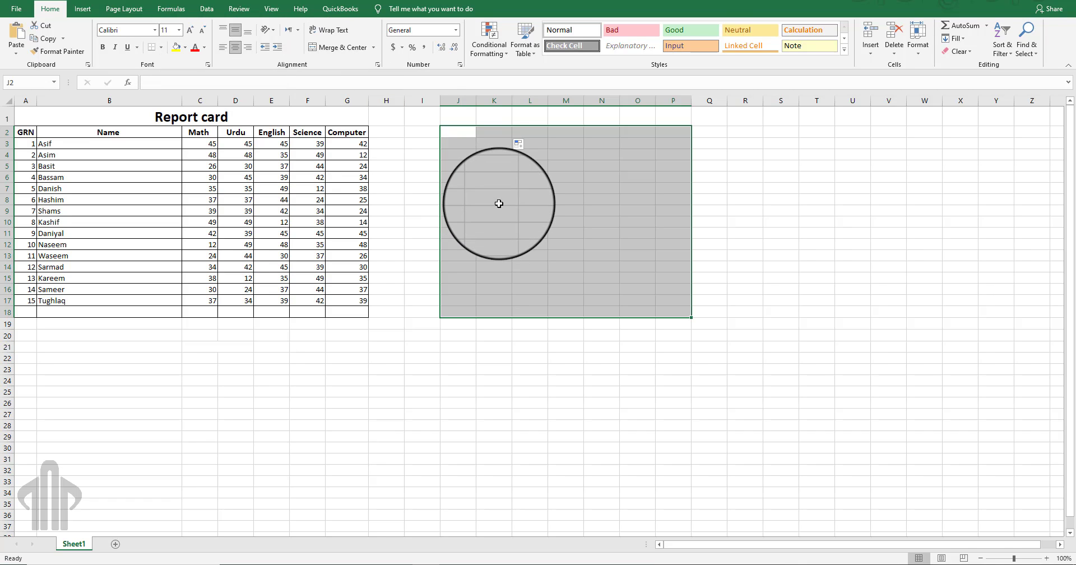
key(alt)
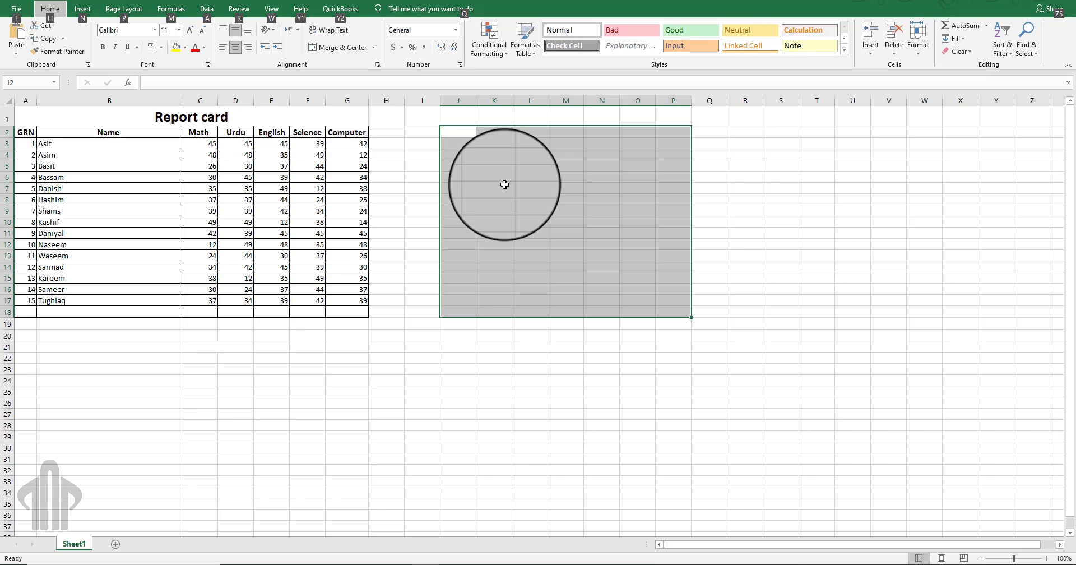
key(h)
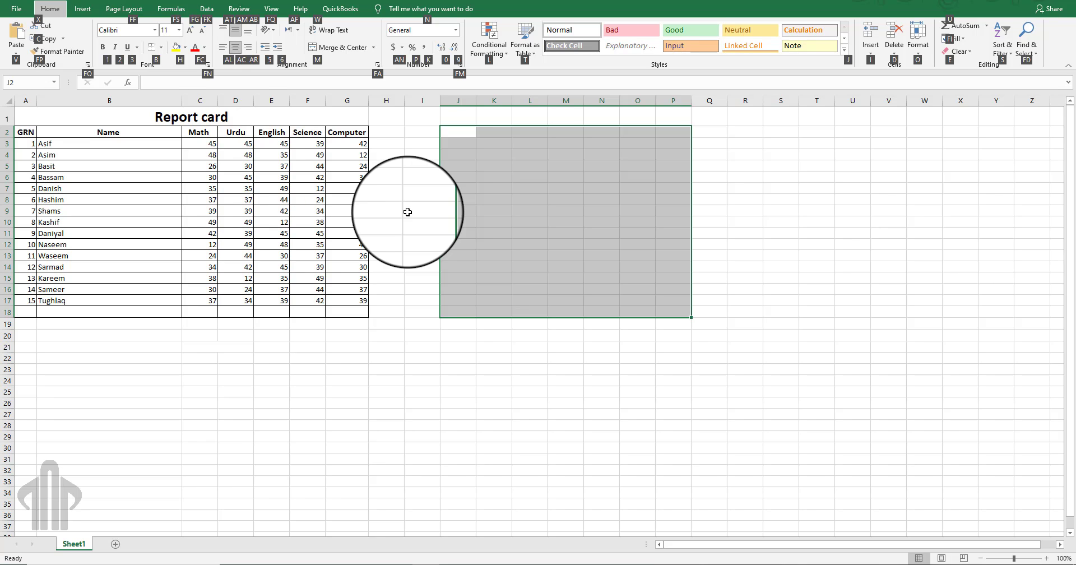
key(b)
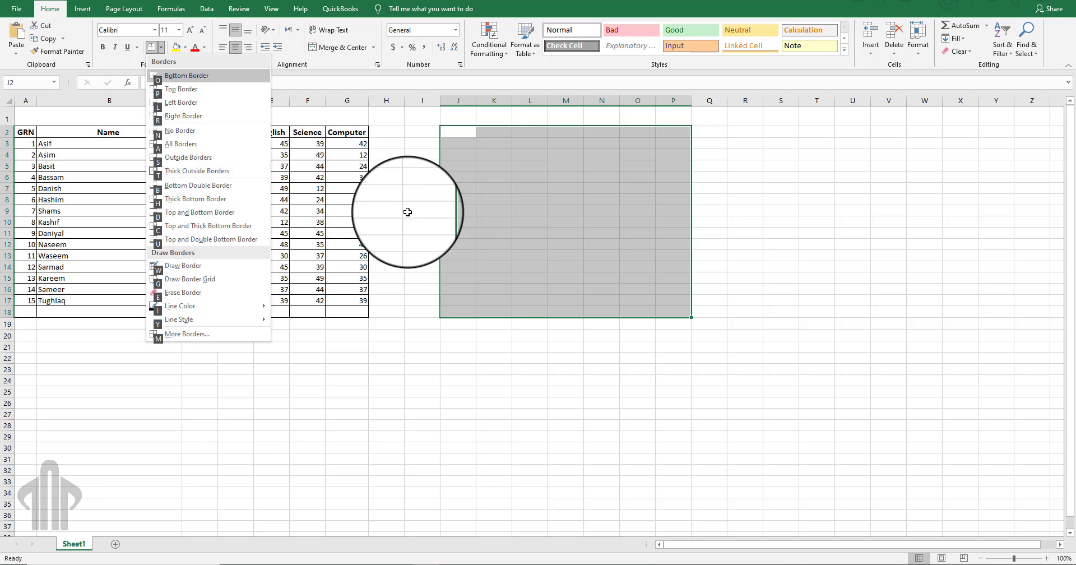
key(a)
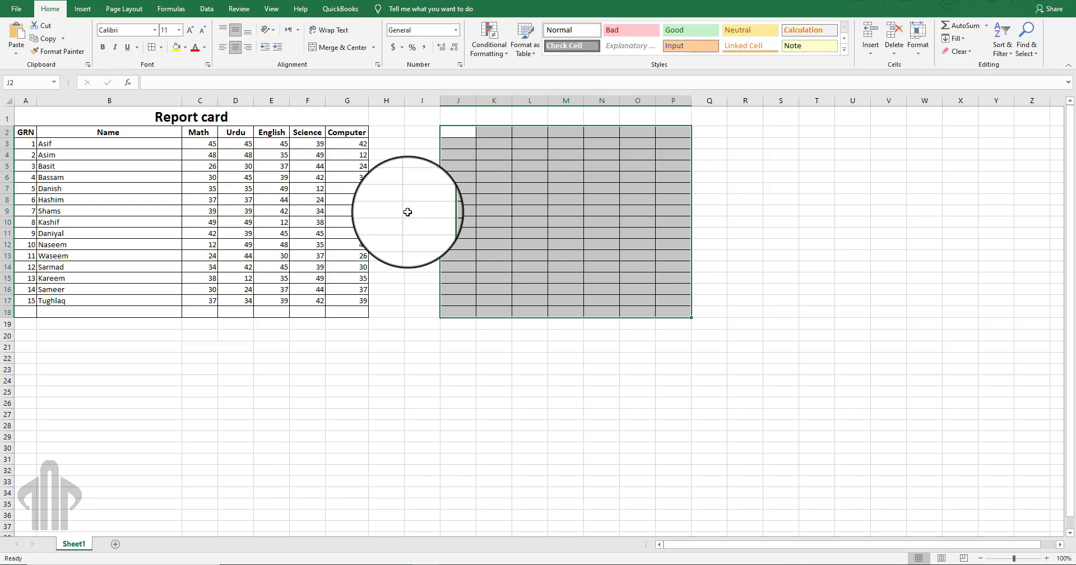
key(alt)
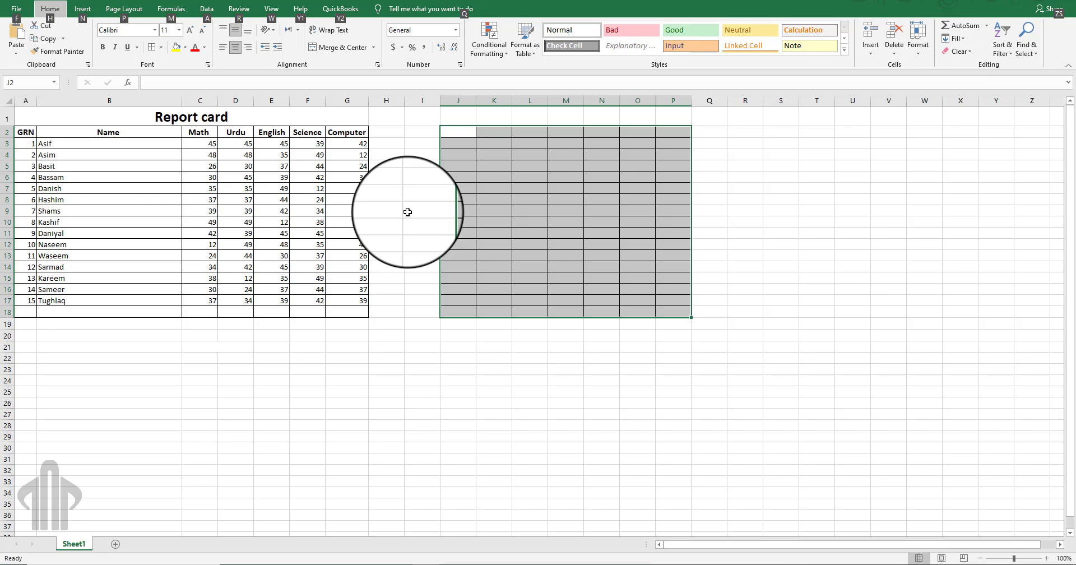
key(Escape)
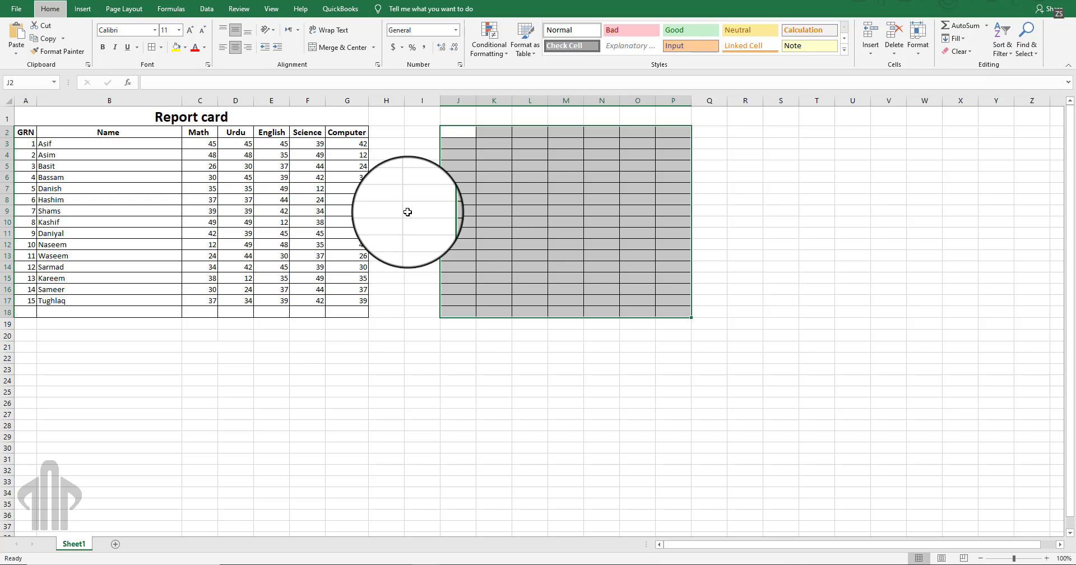
click(463, 180)
click(532, 396)
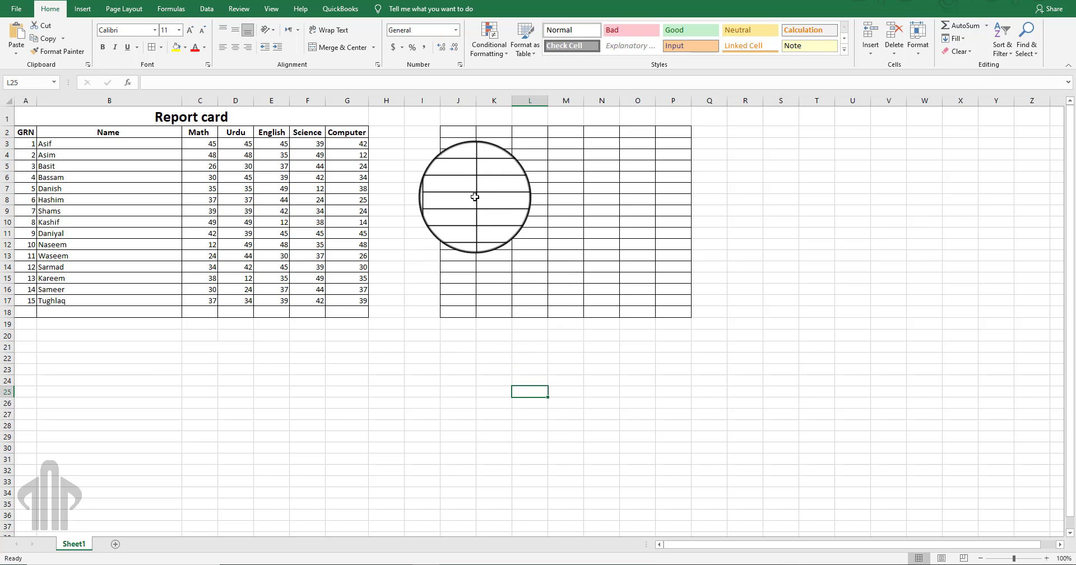
click(455, 134)
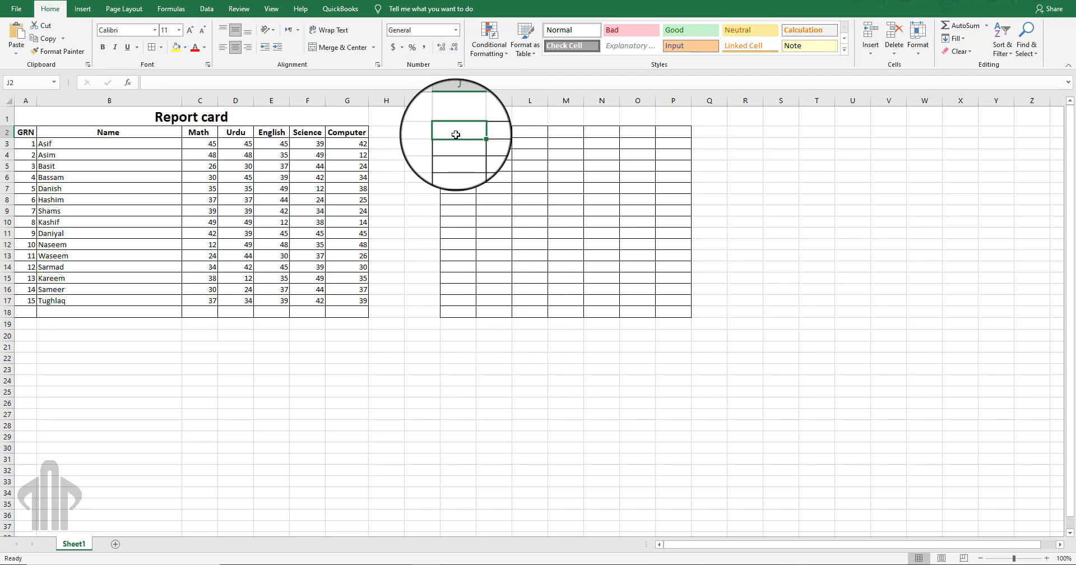
click(271, 116)
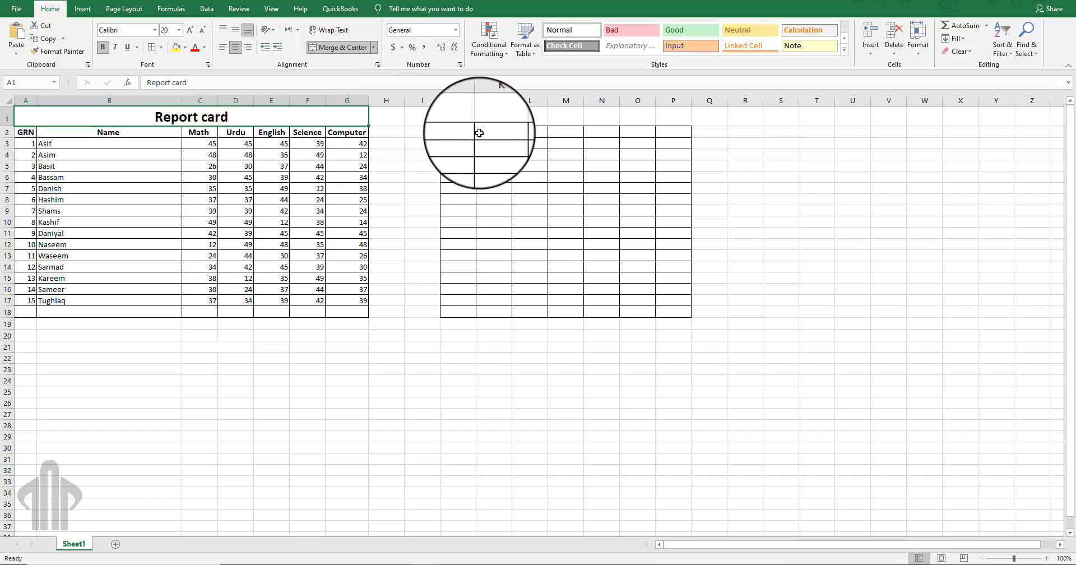
- Merge and center cells J1:P1 above the new bordered grid
click(460, 117)
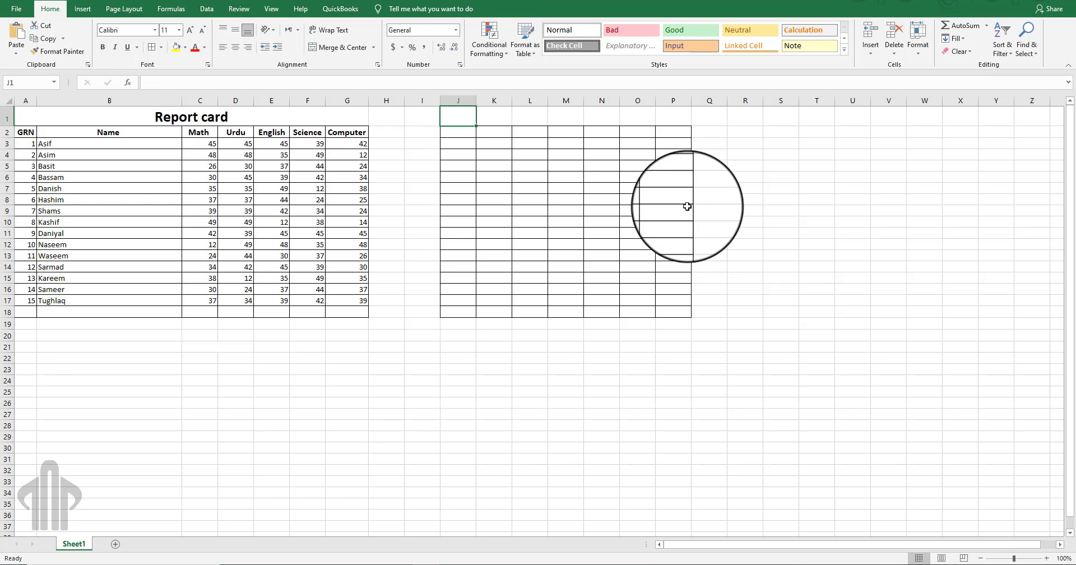
key(shift+Right)
key(shift+Right)
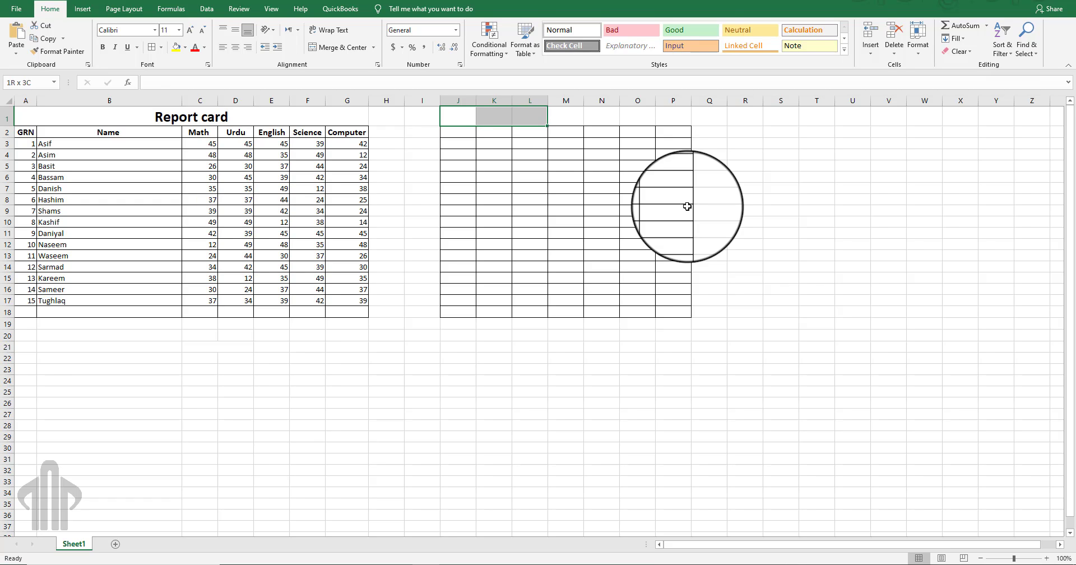
key(shift+Right)
key(shift+Right)
key(shift+Right)
key(shift+Right)
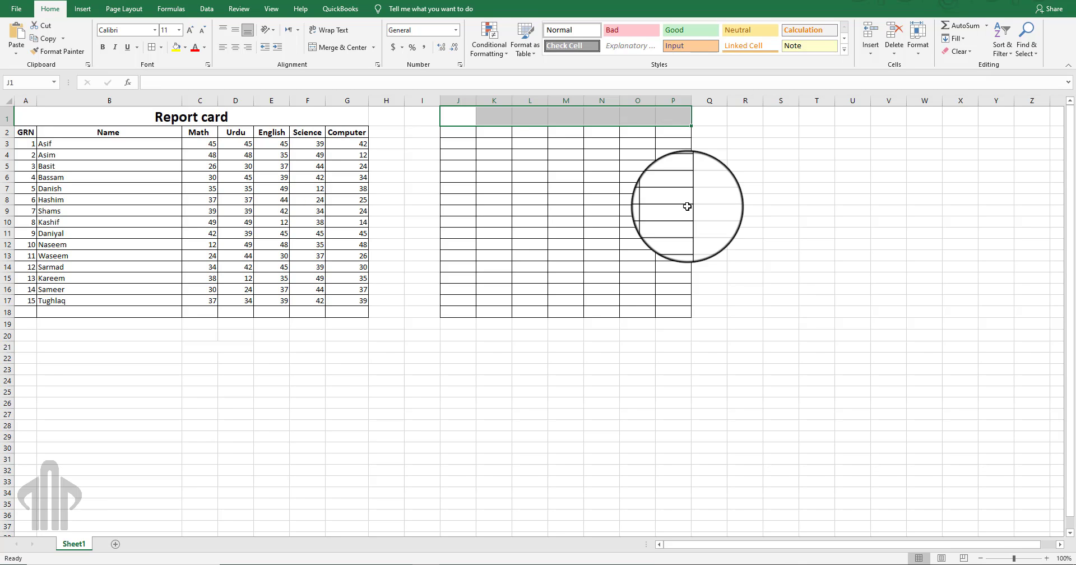
key(alt)
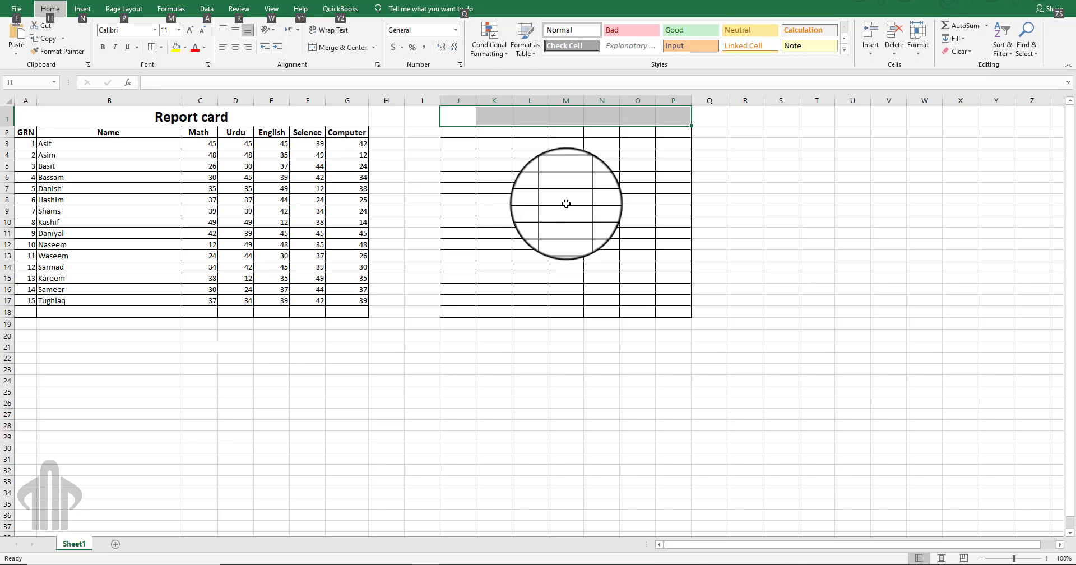
key(h)
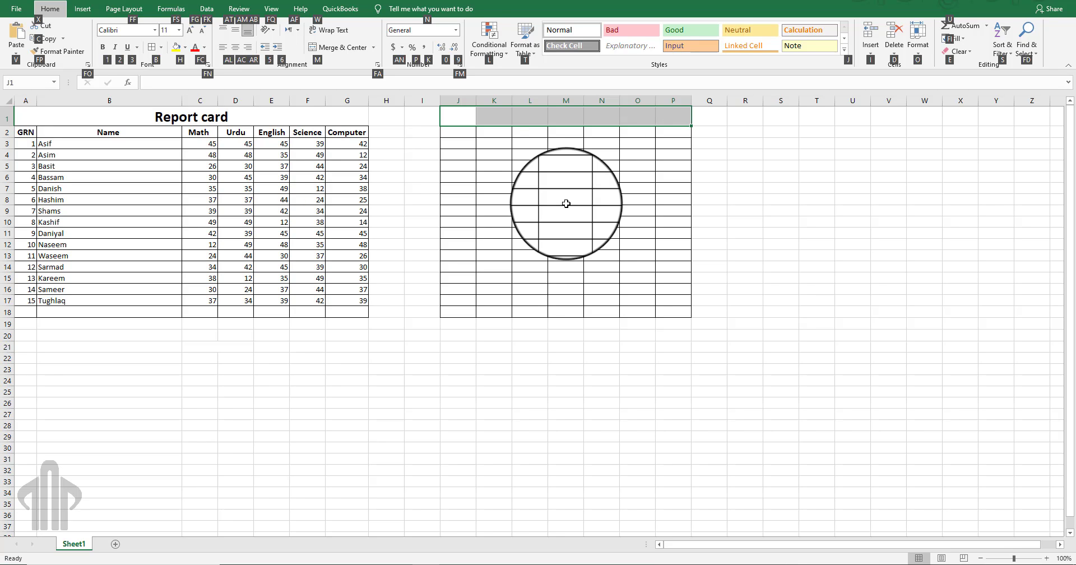
key(m)
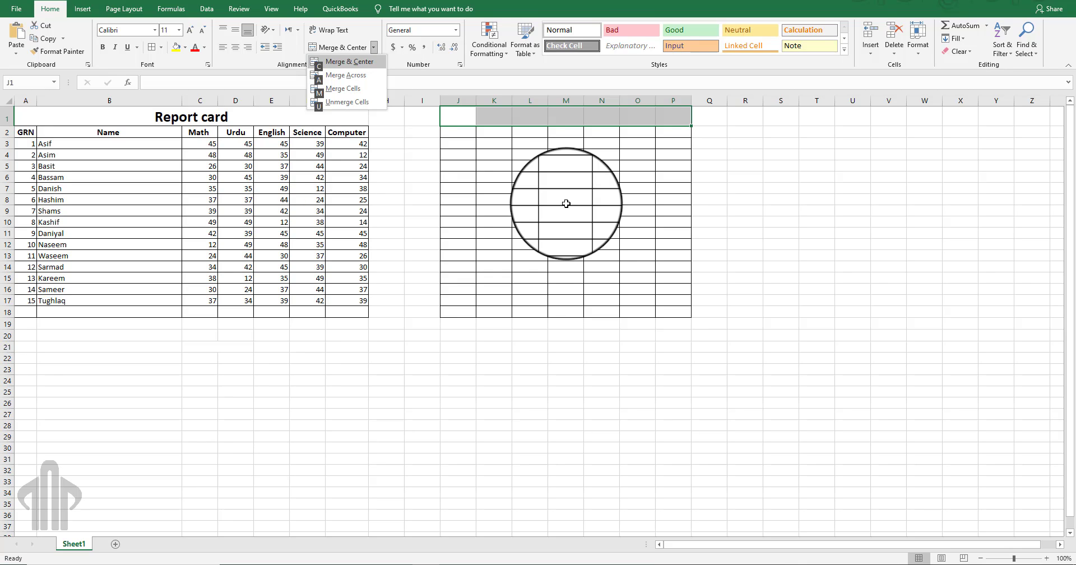
key(c)
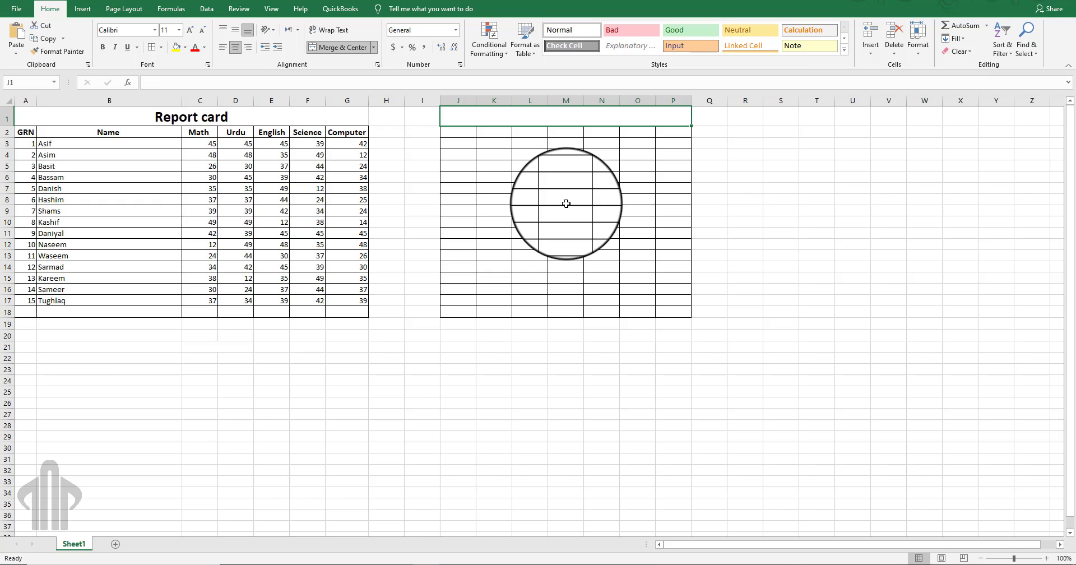
- Enter the title "Report Card" in the merged cell above the new grid, keeping that cell selected
text(R)
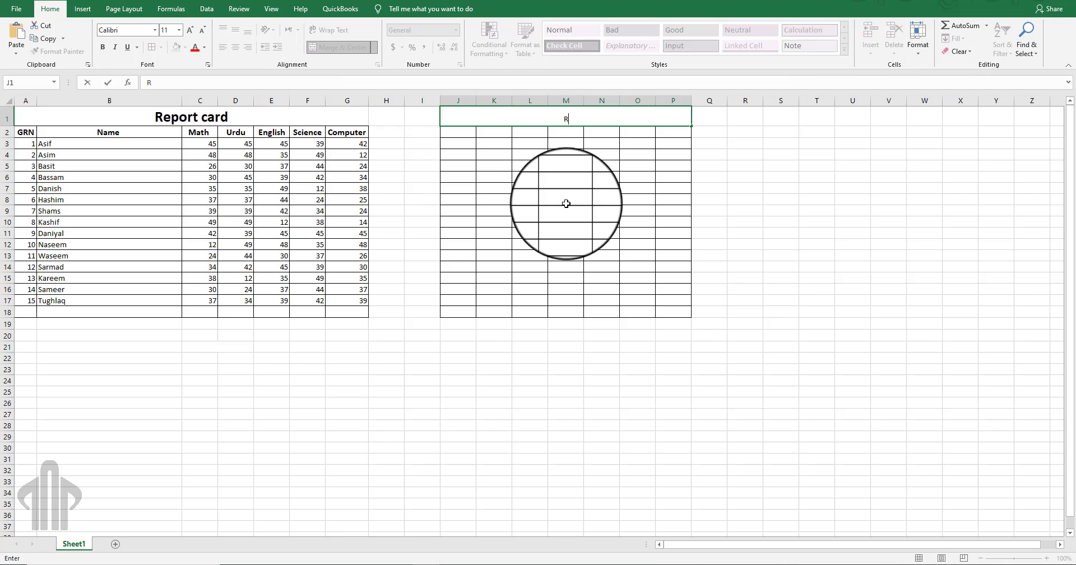
text(eport Card)
key(ctrl+Return)
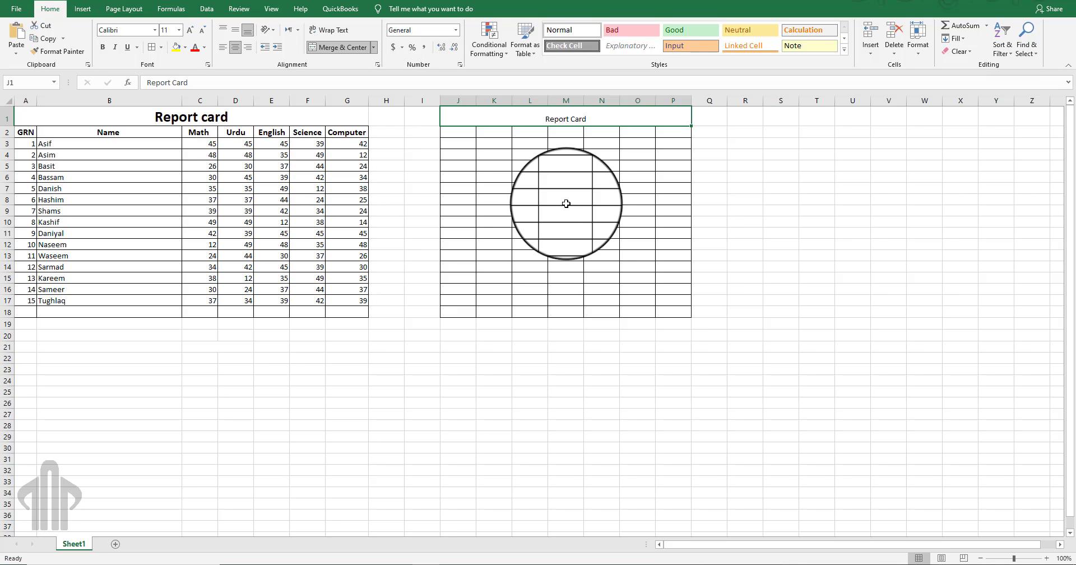
- Set the font size of the "Report Card" title in merged cell J1 to 14
key(alt)
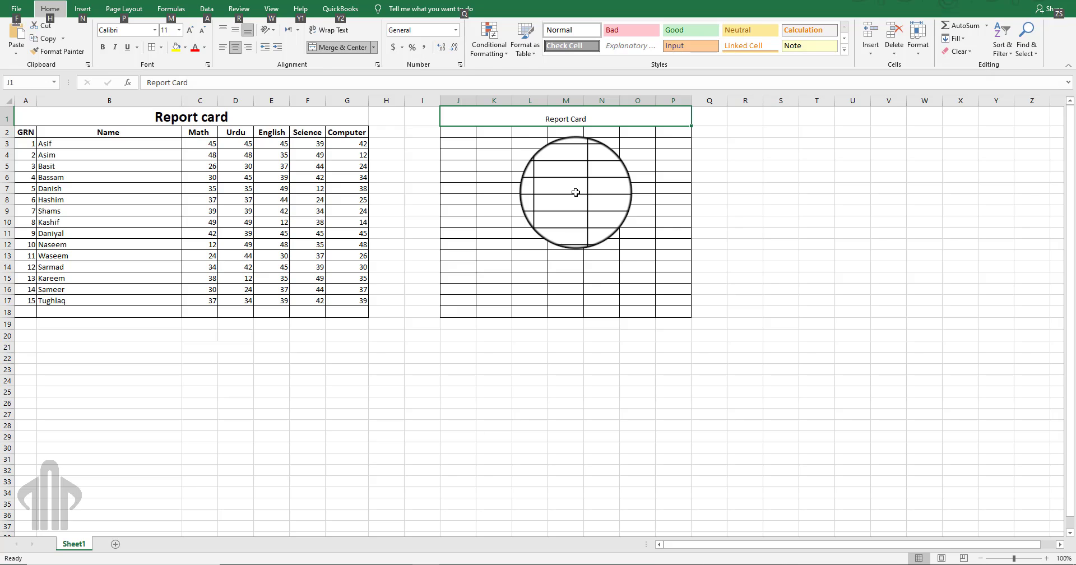
key(h)
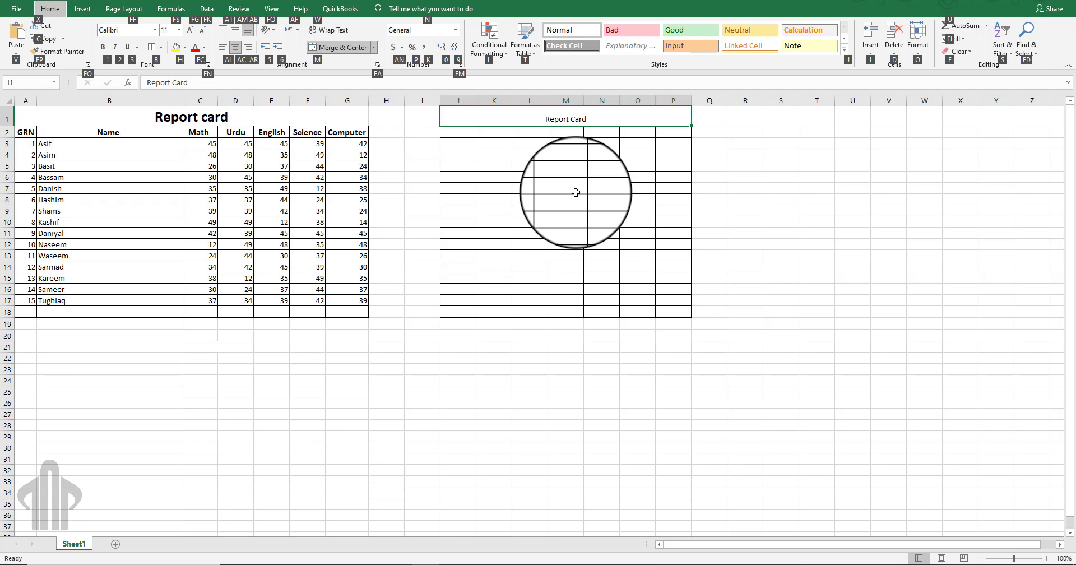
key(f)
key(s)
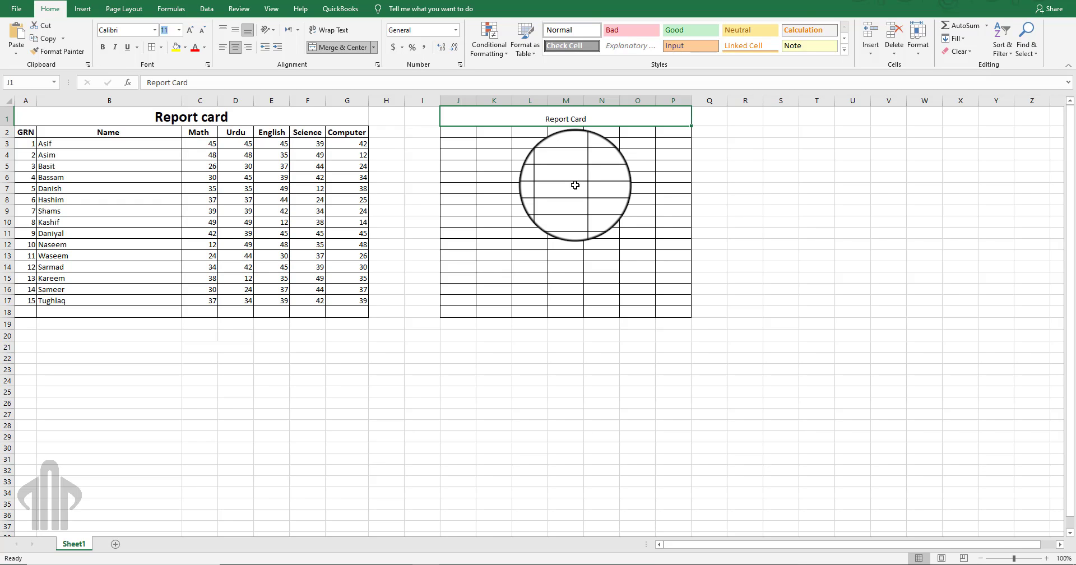
text(1)
key(Return)
- Set the font size of the "Report Card" title above the new grid to 16
key(alt)
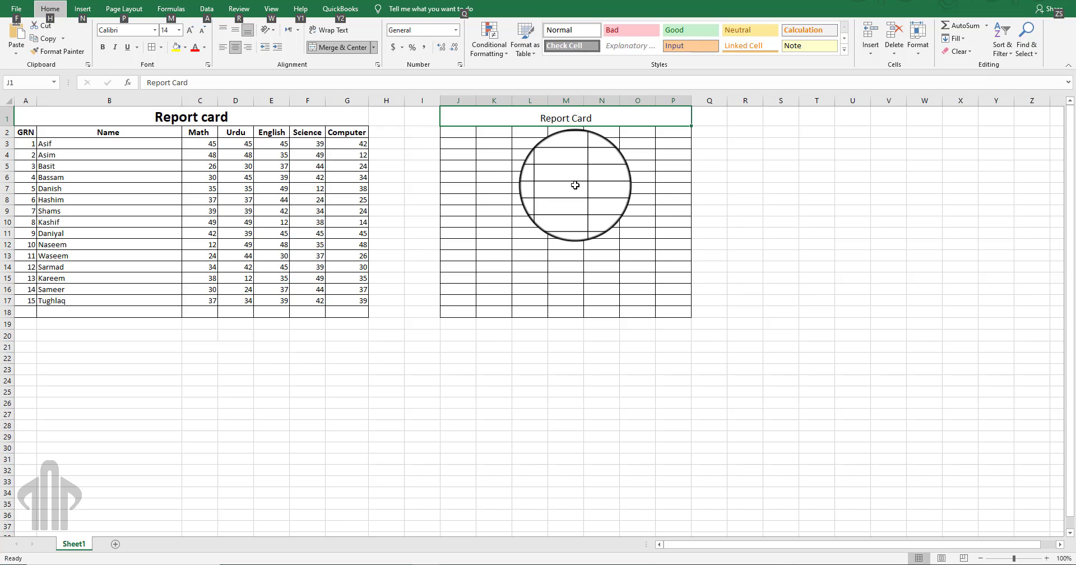
key(h)
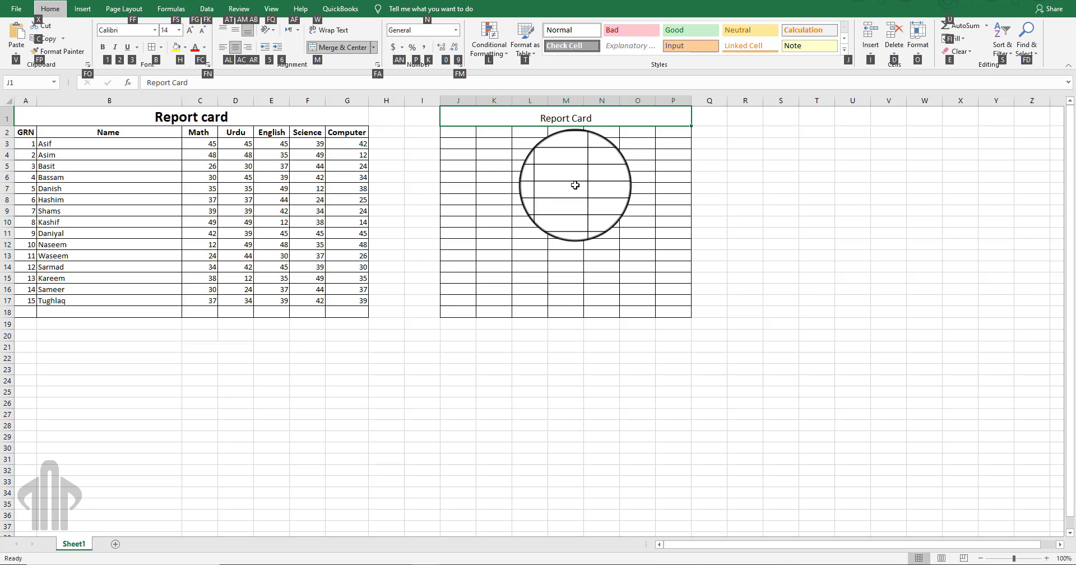
key(f)
key(s)
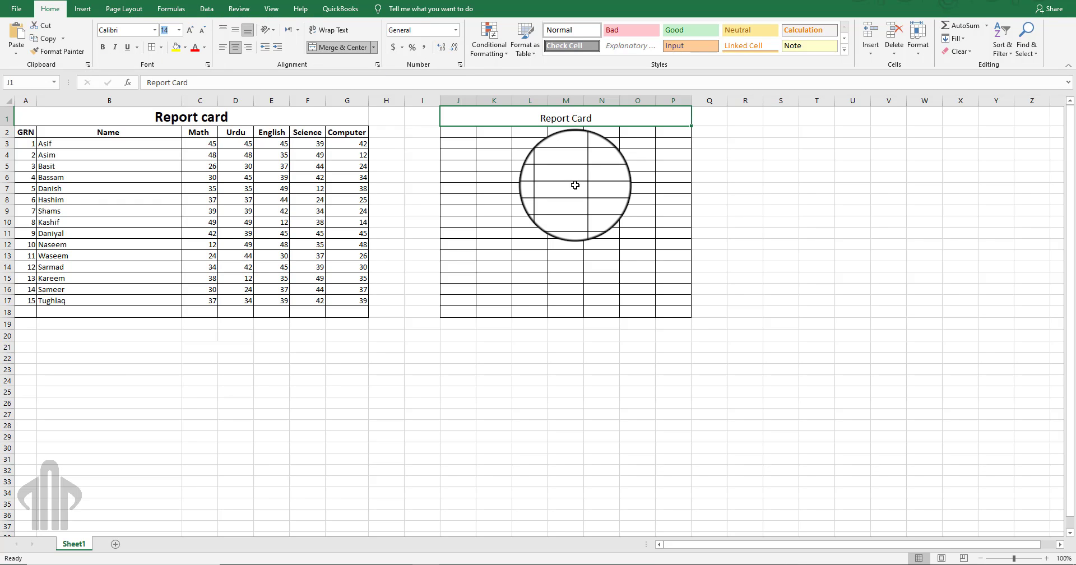
text(1)
key(BackSpace)
key(Return)
- Make the "Report Card" title above the new grid bold and move down to cell J2
key(ctrl+b)
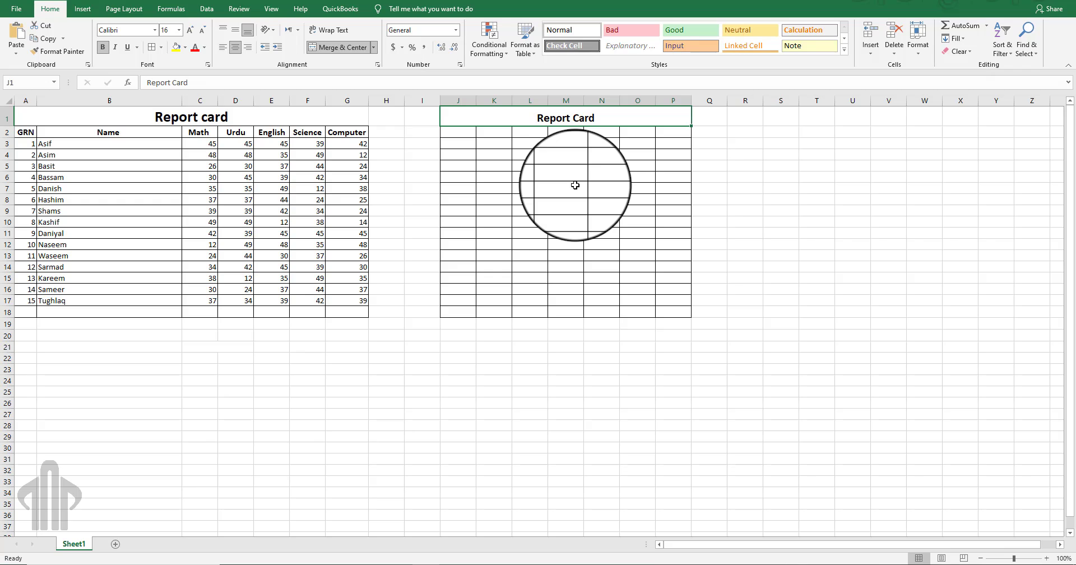
key(ctrl+b)
key(ctrl+b)
key(ctrl+b)
key(ctrl+b)
key(Return)
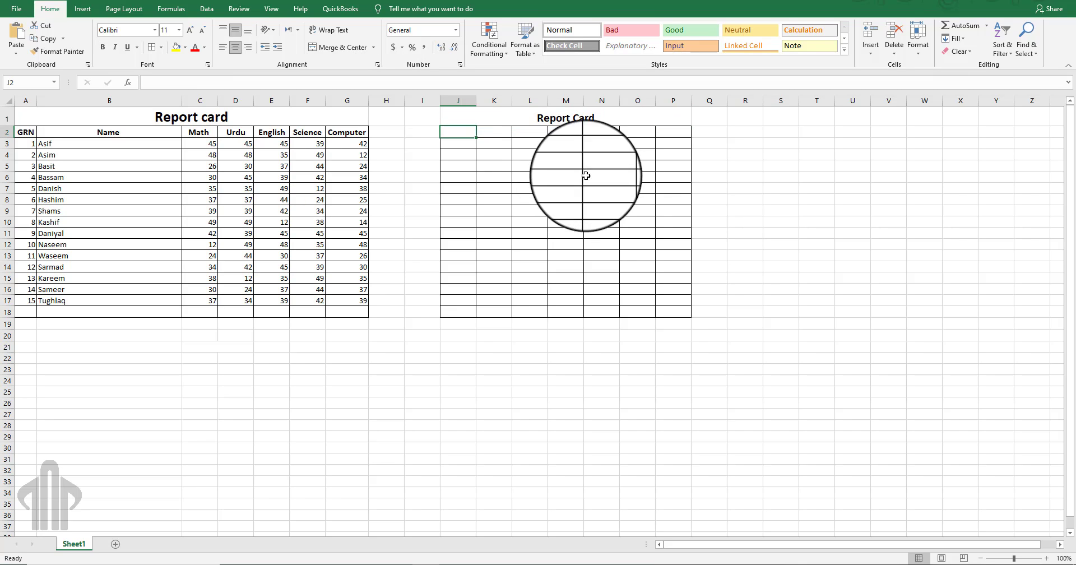
- Copy the header row A2:G2 of the original report card table
key(Left)
key(Left)
key(Left)
key(Left)
key(Left)
key(Left)
key(Left)
key(Left)
key(Left)
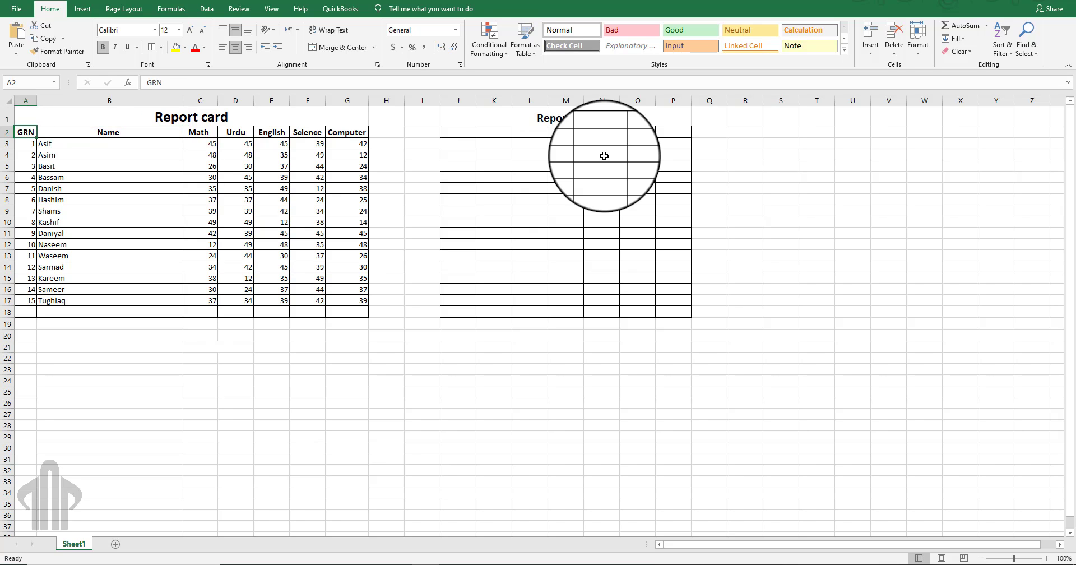
key(ctrl+Right)
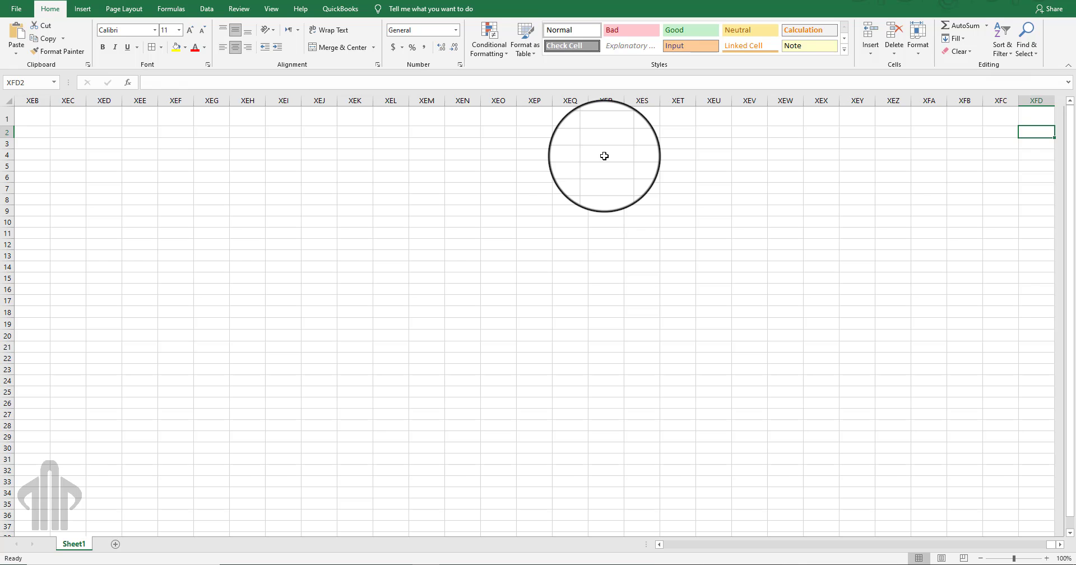
key(Home)
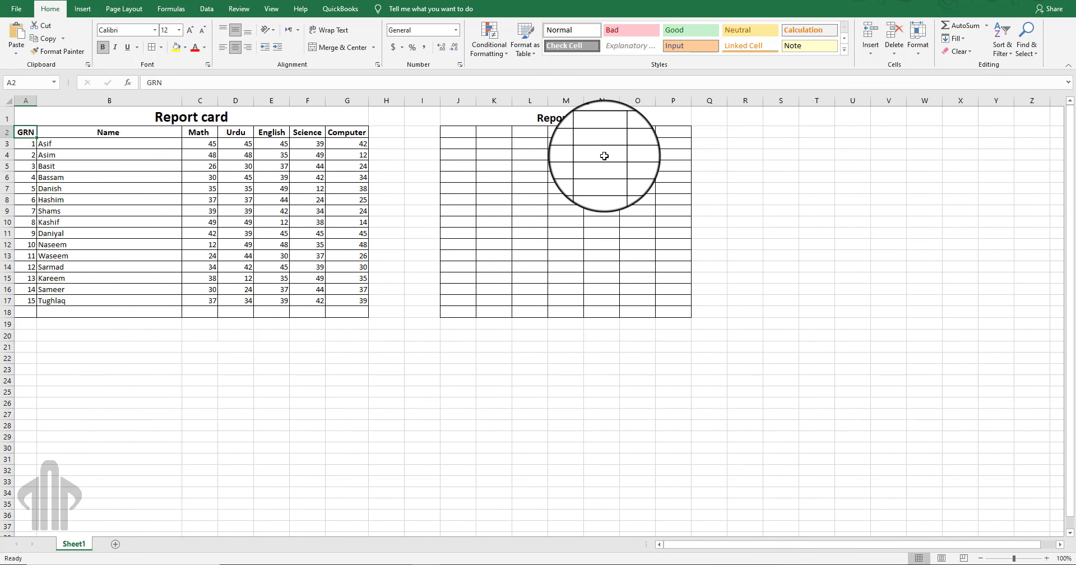
key(shift+Right)
key(shift+Right)
key(shift+Right)
key(shift+Right)
key(shift+Right)
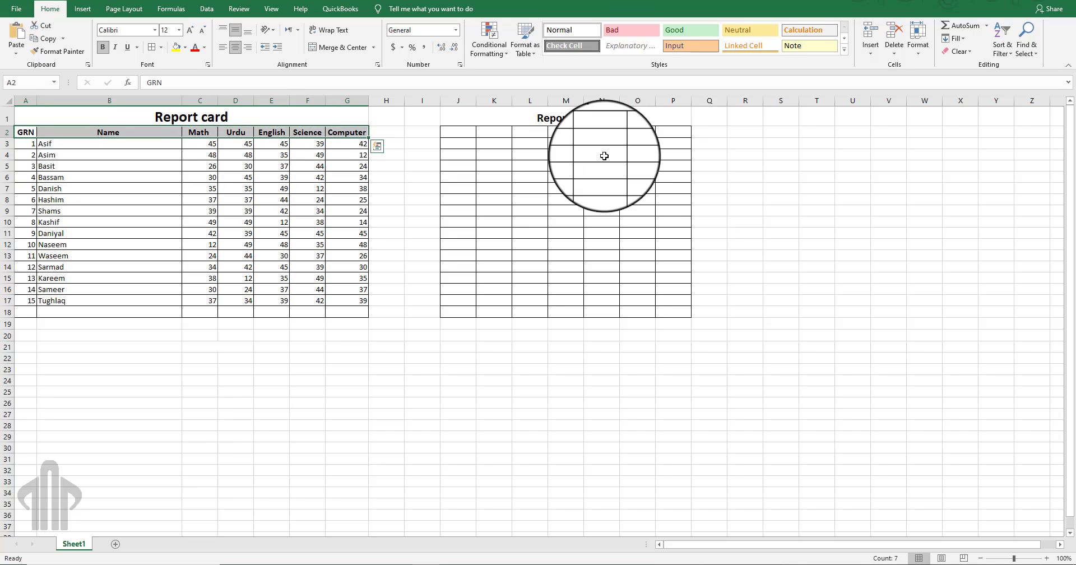
key(ctrl+c)
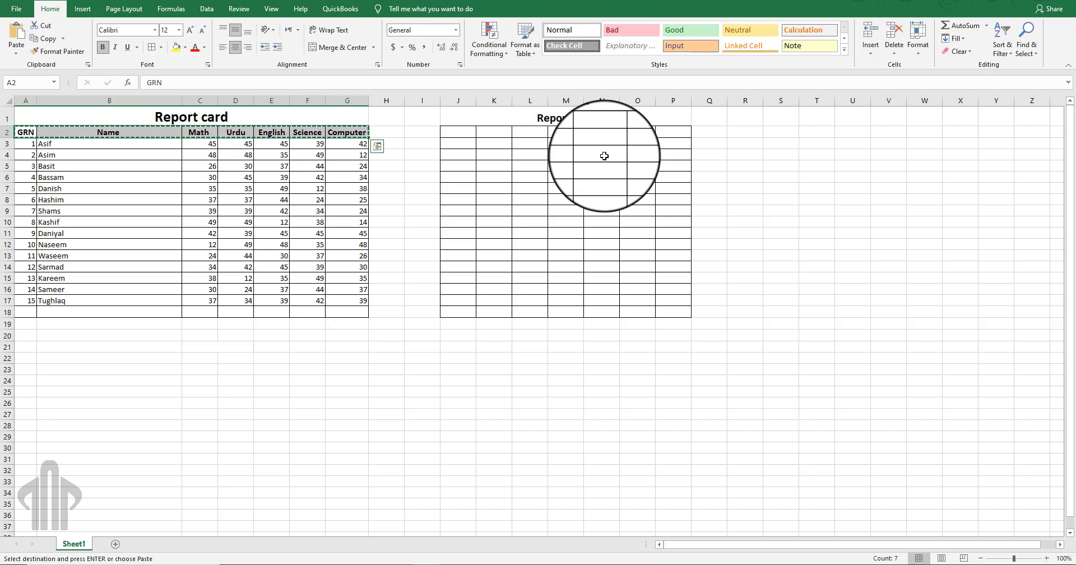
- Paste the copied column headers into the new table's header row, starting at cell J2
key(Right)
key(Right)
key(Right)
key(Right)
key(Right)
key(Right)
key(Right)
key(Right)
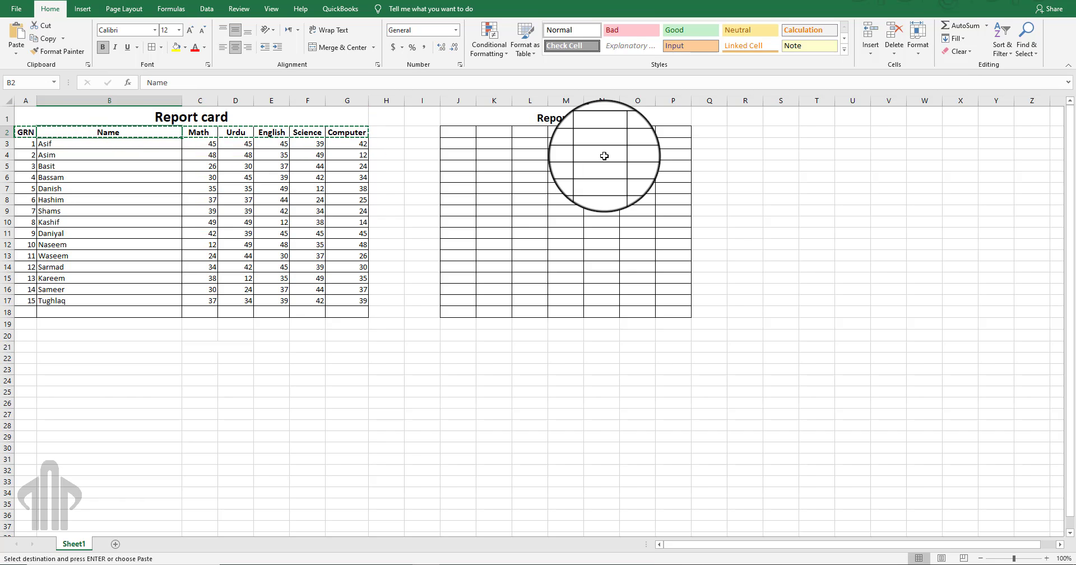
key(Right)
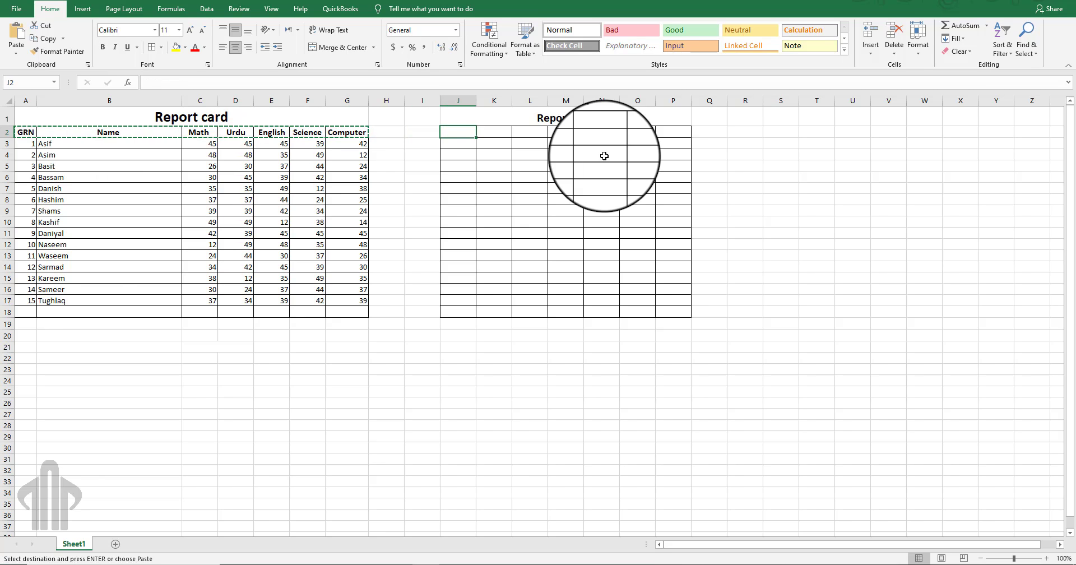
key(ctrl+v)
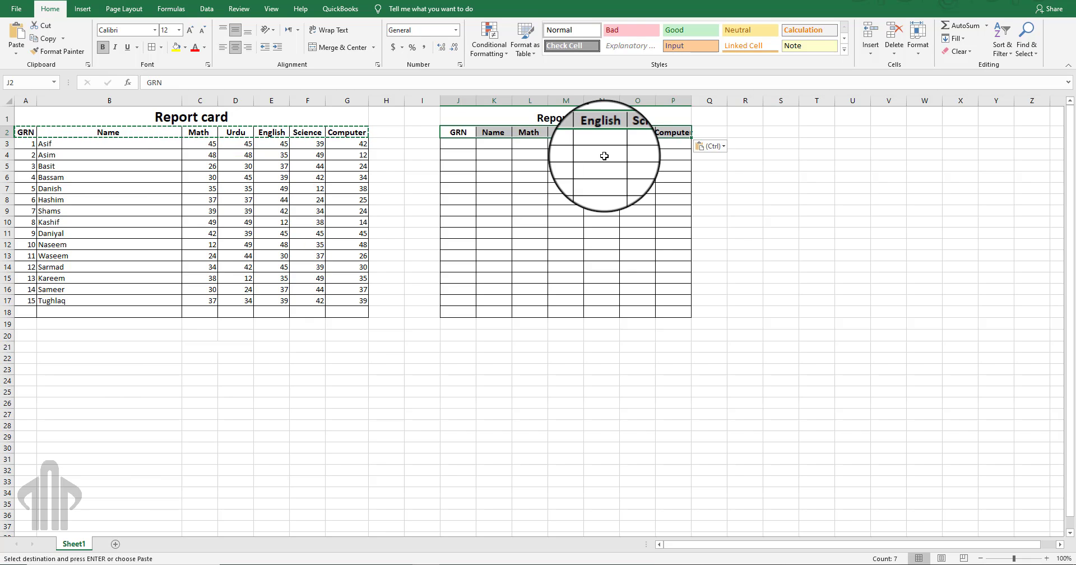
- Copy the student records in A3:G17 of the original table
key(Down)
key(Left)
key(Left)
key(Left)
key(Left)
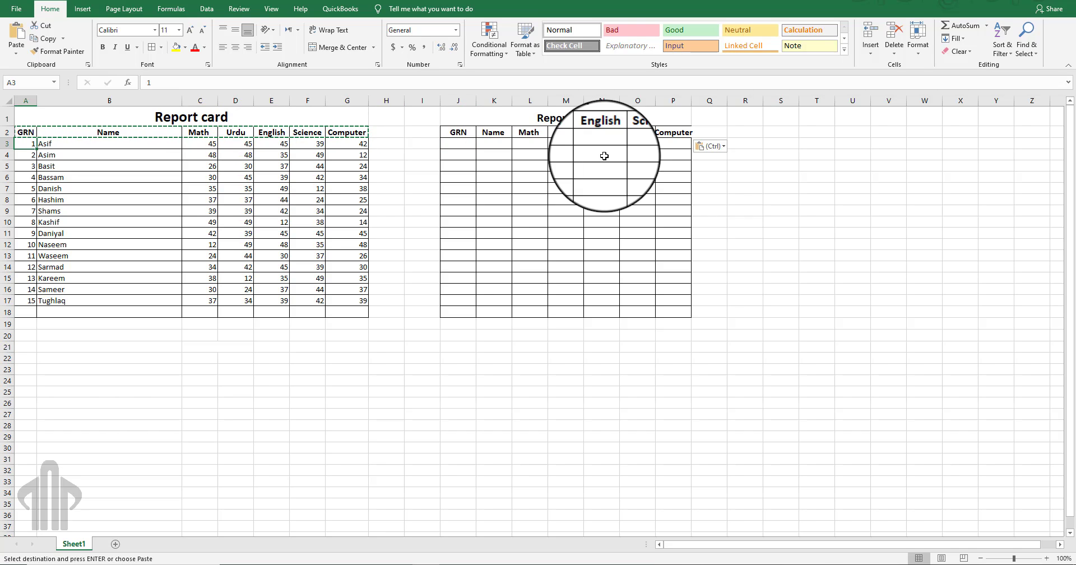
key(shift+Right)
key(shift+Right)
key(shift+Down)
key(shift+Right)
key(shift+Right)
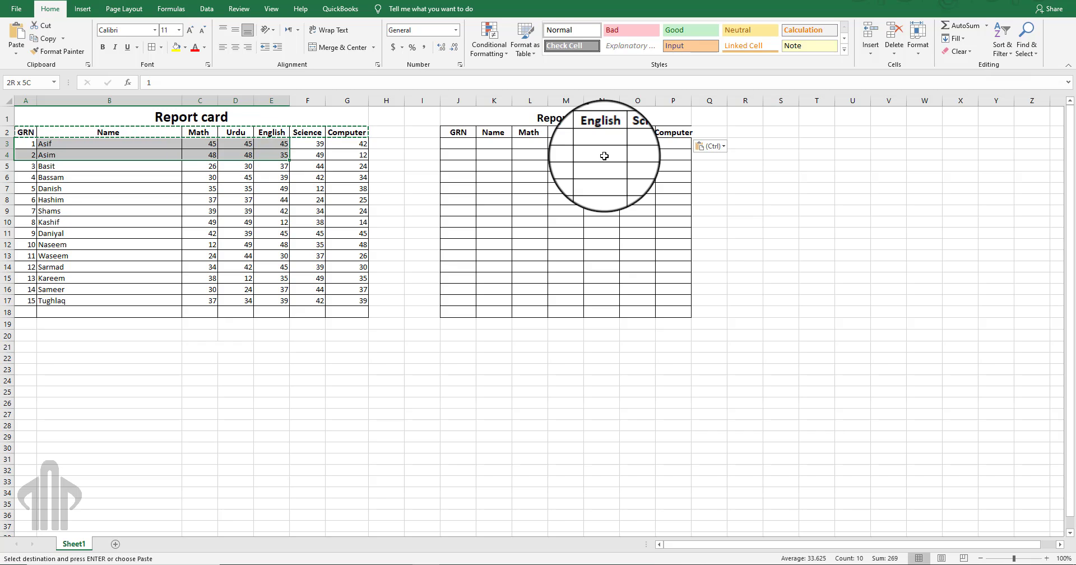
key(shift+Right)
key(shift+Right)
key(shift+Down)
key(shift+Down)
key(shift+Down)
key(shift+Down)
key(shift+Down)
key(shift+Down)
key(shift+Down)
key(shift+Down)
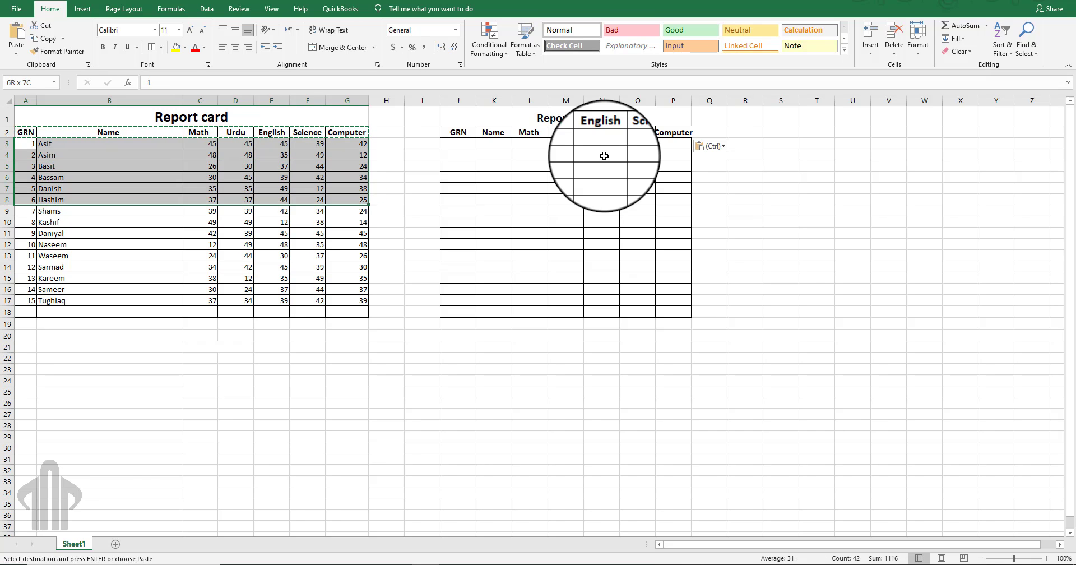
key(shift+Down)
key(shift+Down)
key(shift+Down)
key(shift+Down)
key(shift+Down)
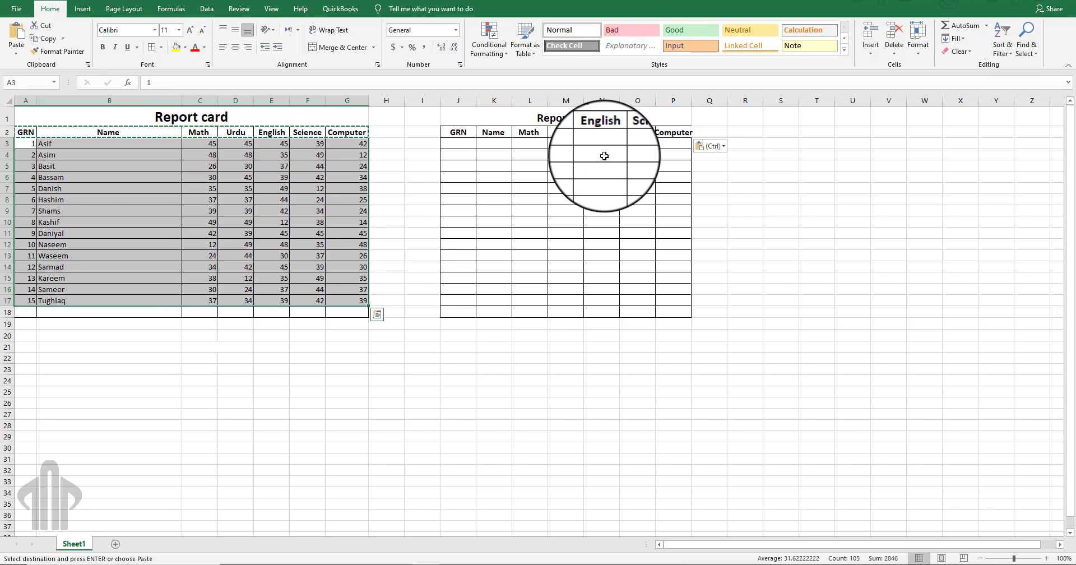
key(ctrl)
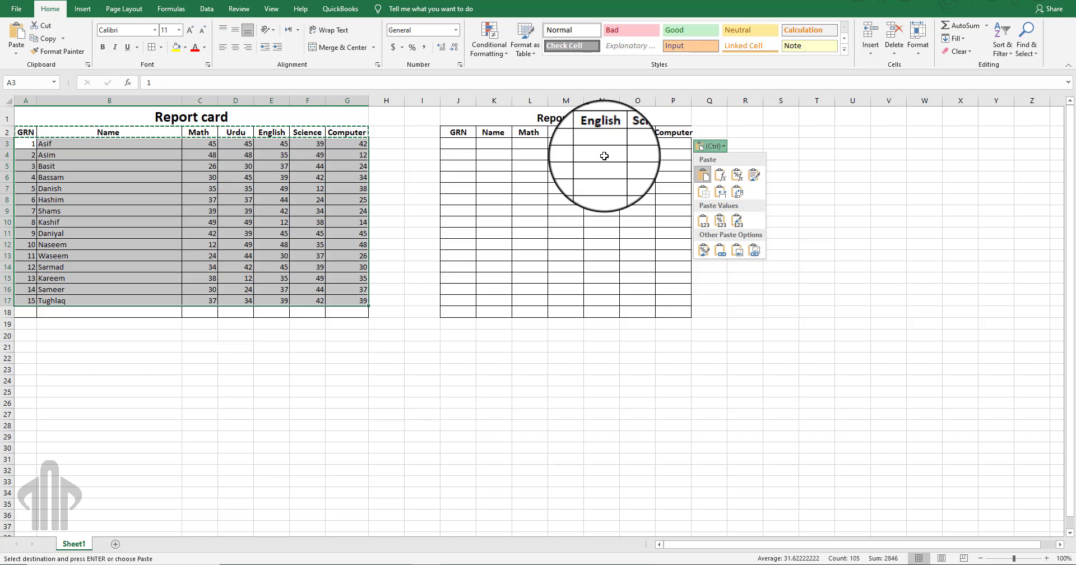
key(Escape)
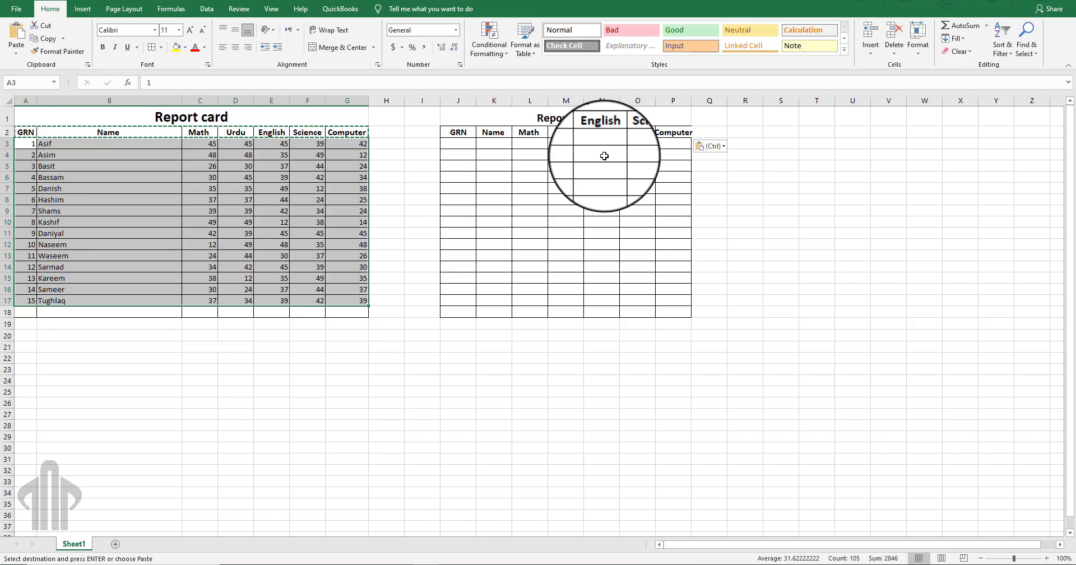
key(ctrl+c)
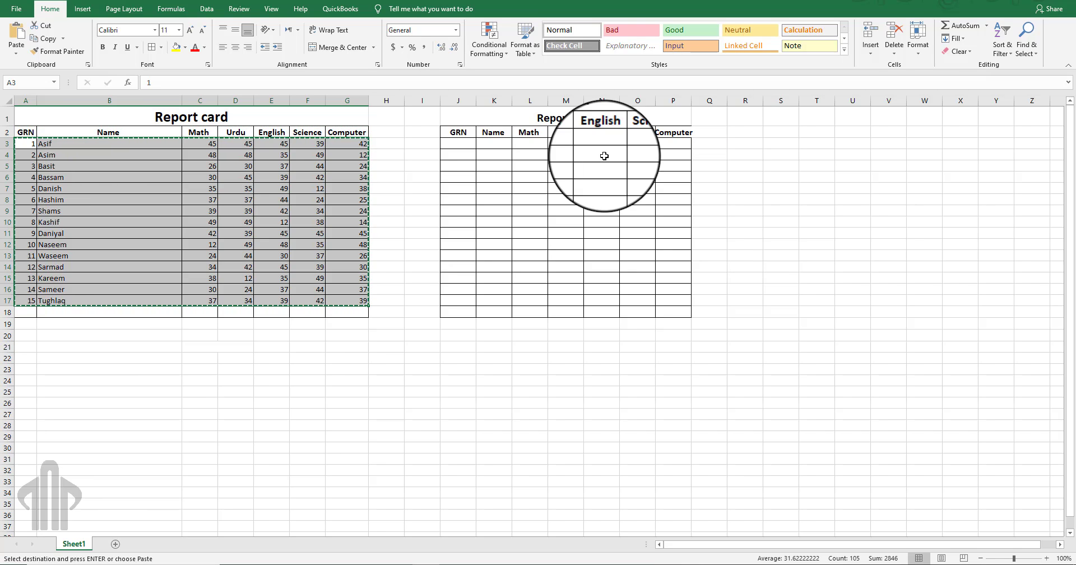
- Paste the copied student records into the new table, starting at cell J3
key(Right)
key(Right)
key(Right)
key(Right)
key(Right)
key(Right)
key(Right)
key(Right)
key(Right)
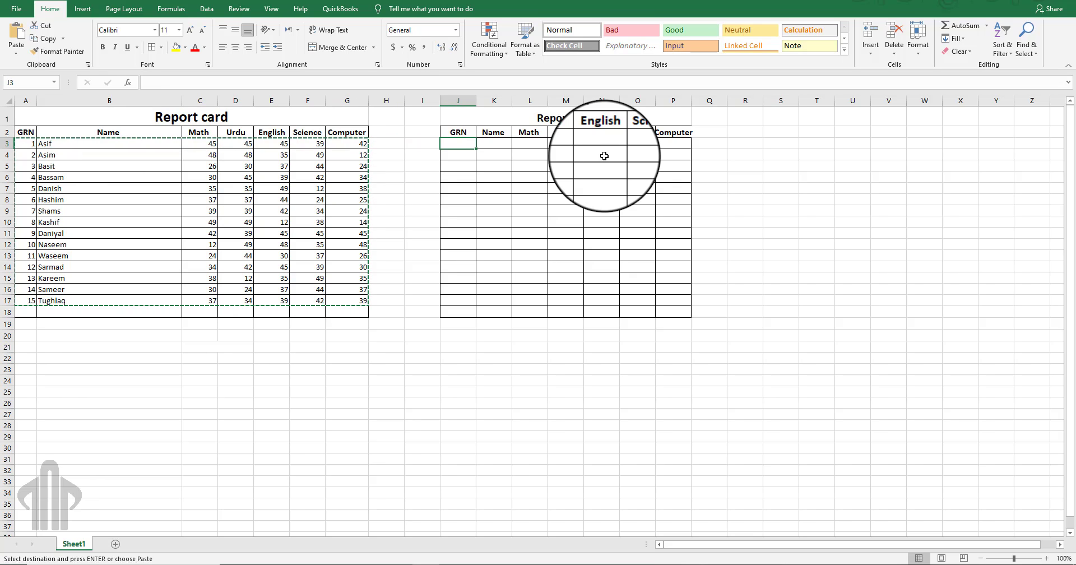
key(ctrl+v)
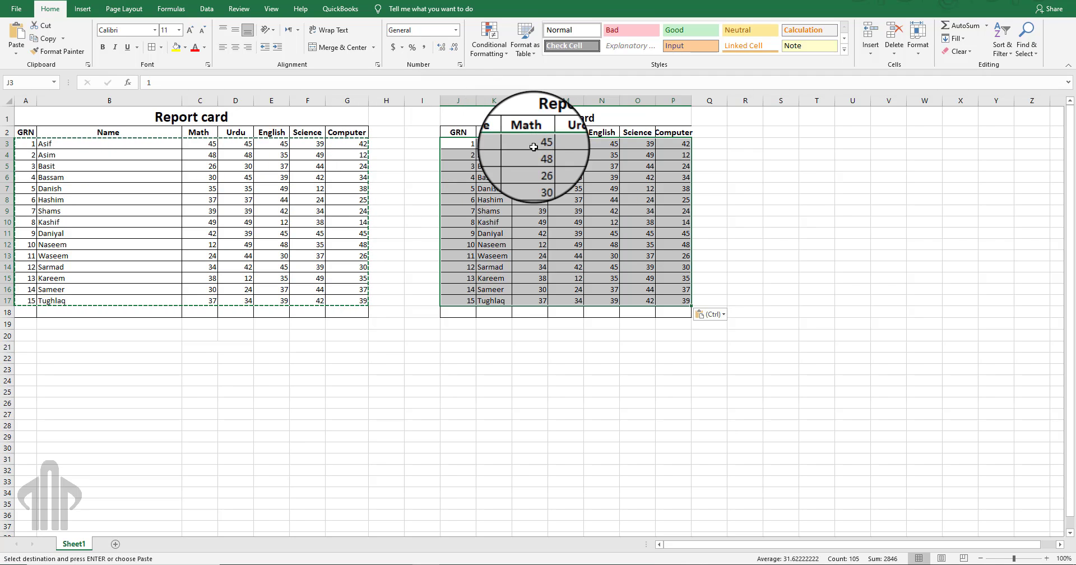
- Widen the Name column K and narrow the GRN column J in the new table
drag(514, 102, 550, 113)
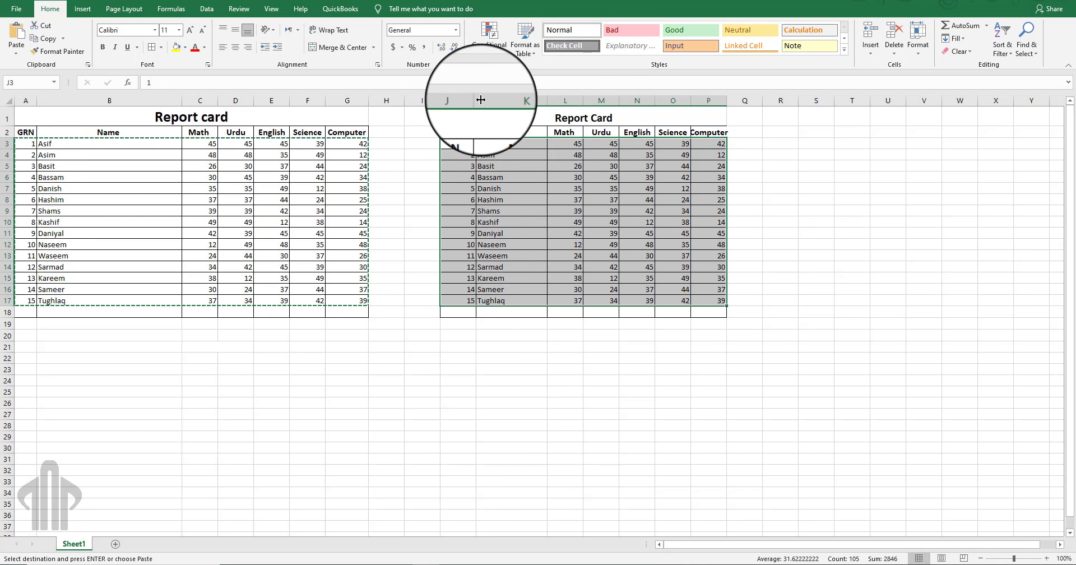
drag(475, 101, 465, 101)
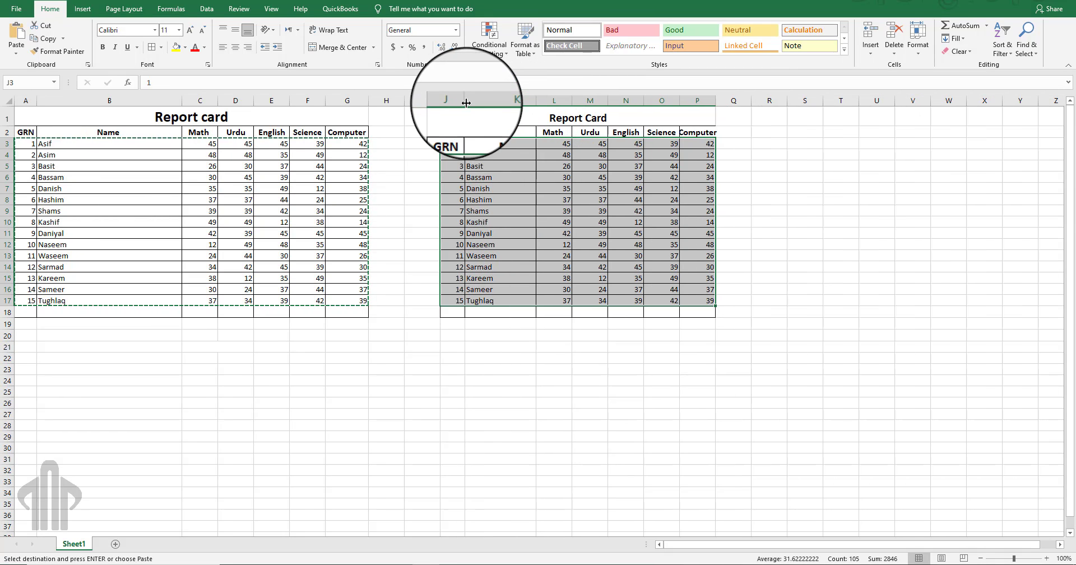
click(560, 357)
- Enter the label "Grand Total" in cell J18, below the last record of the new table
click(460, 311)
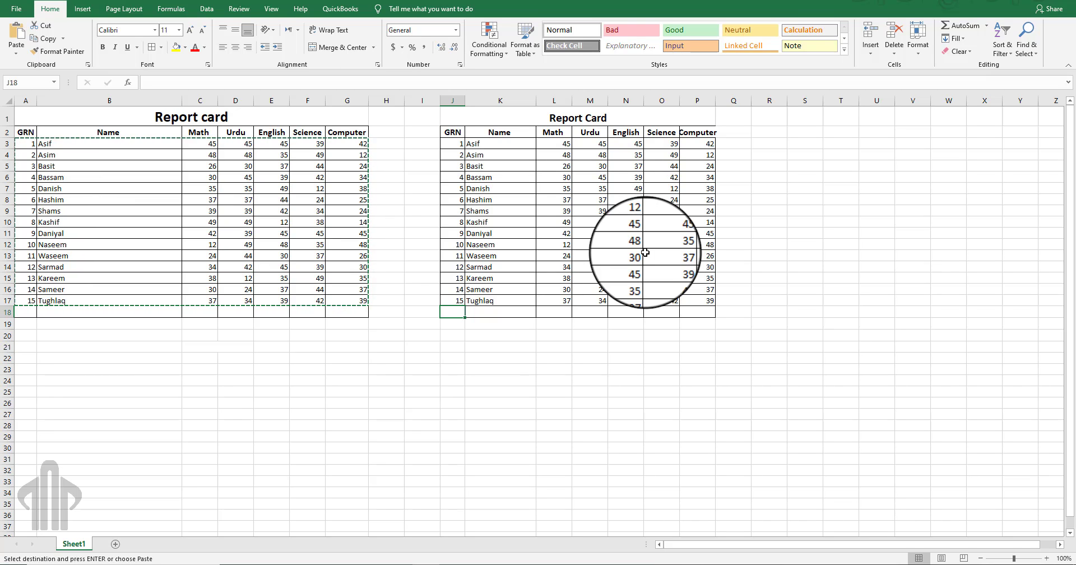
text(GrN)
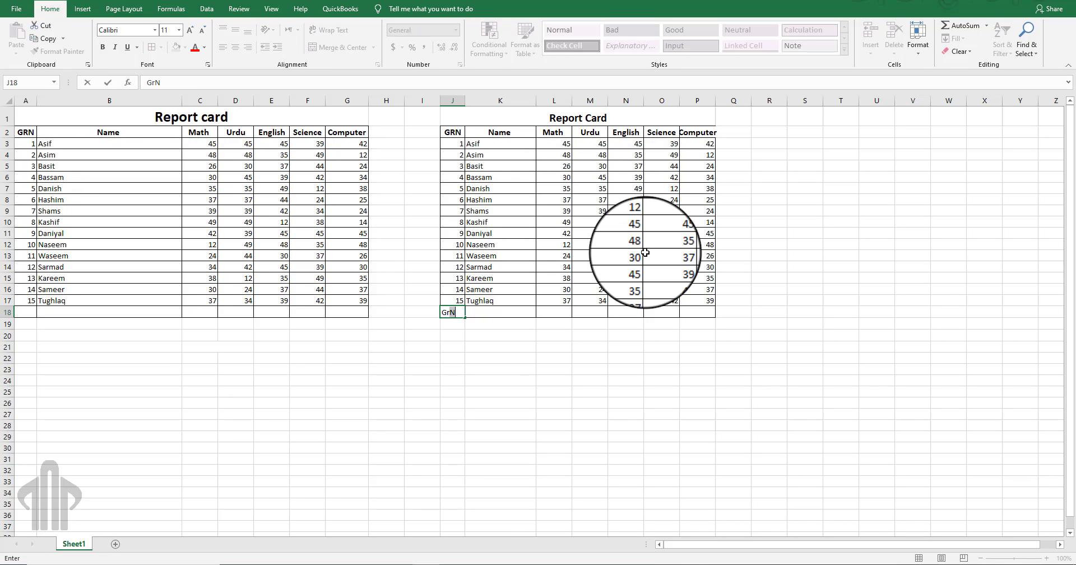
key(BackSpace)
text(and Total)
key(Tab)
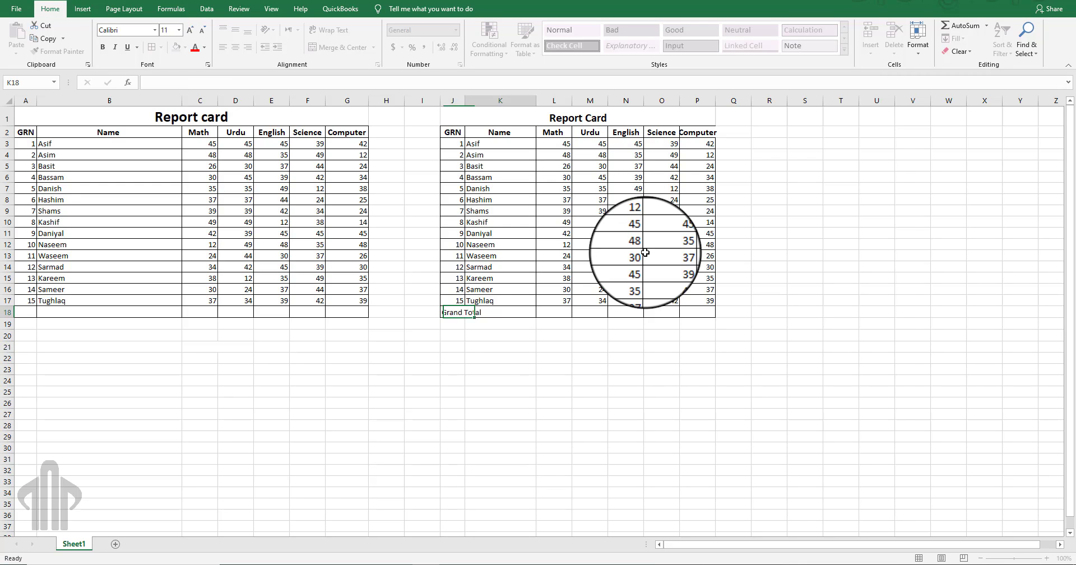
- Merge and center the Grand Total label across cells J18:K18
key(Left)
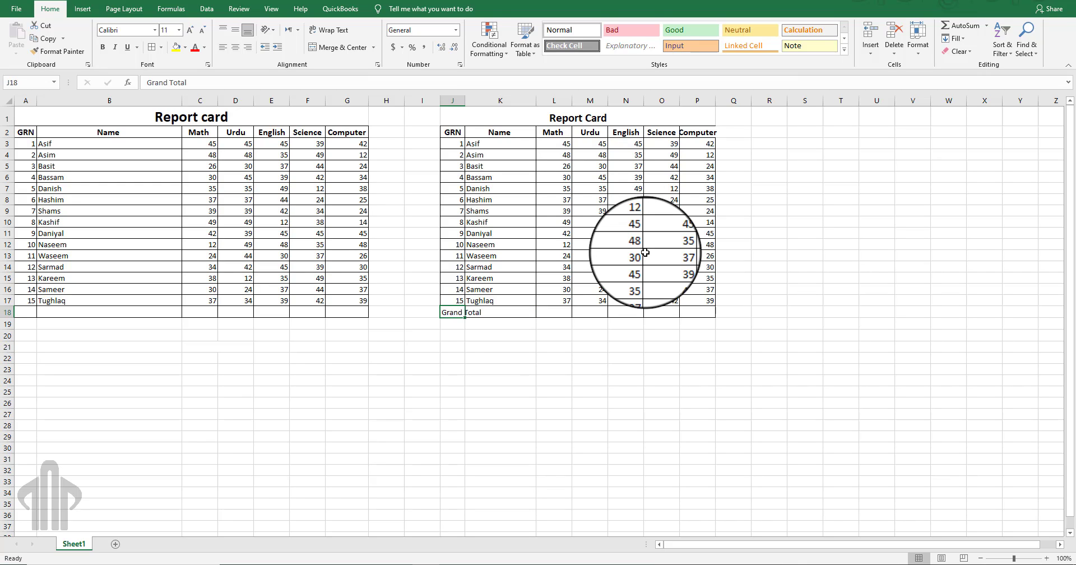
key(shift+Right)
key(shift+Right)
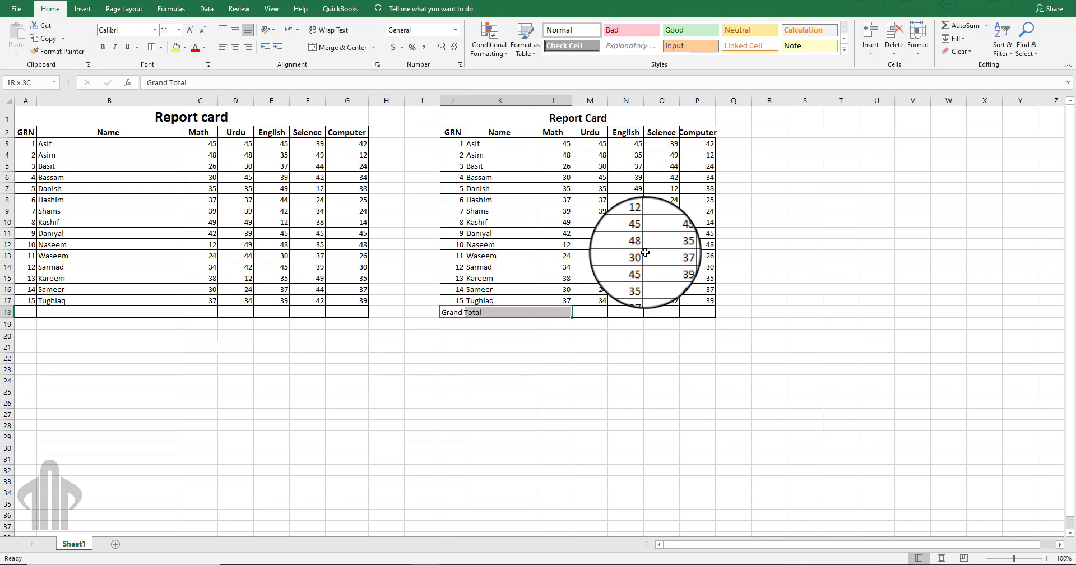
key(shift+Right)
key(shift+Right)
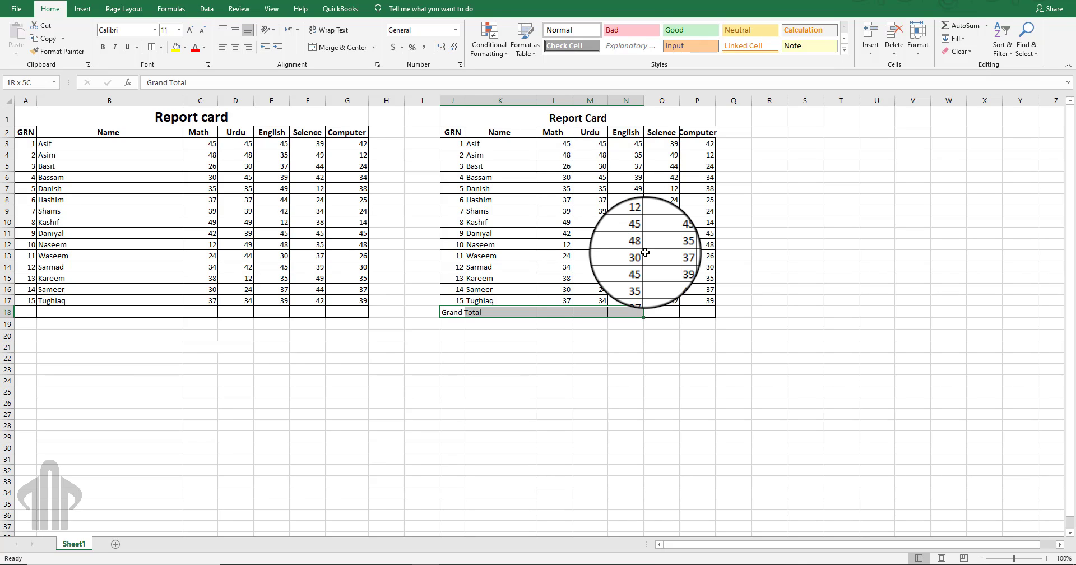
key(shift+Left)
key(shift+Left)
key(shift+Left)
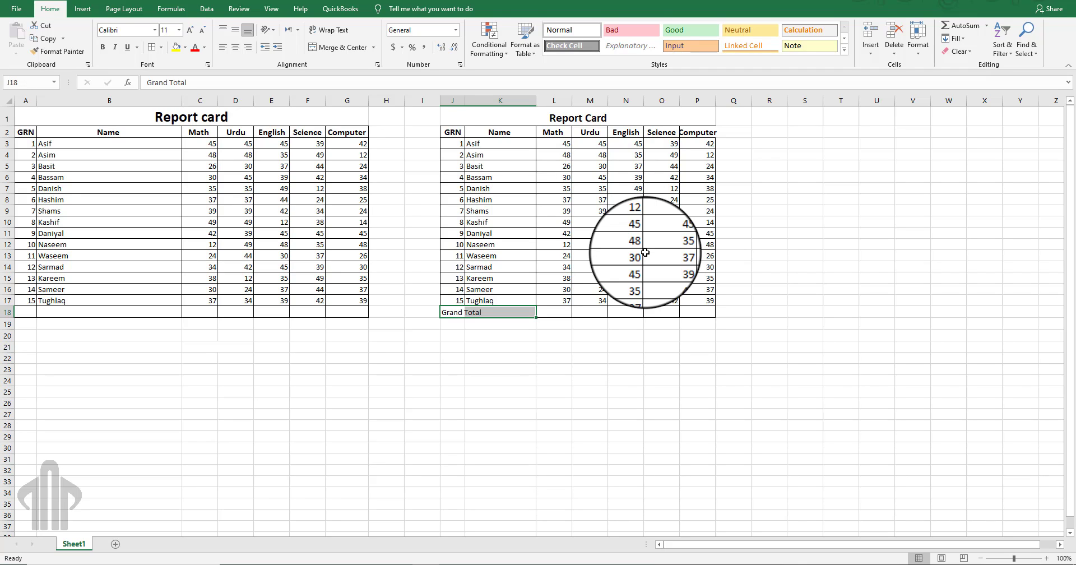
key(alt)
key(h)
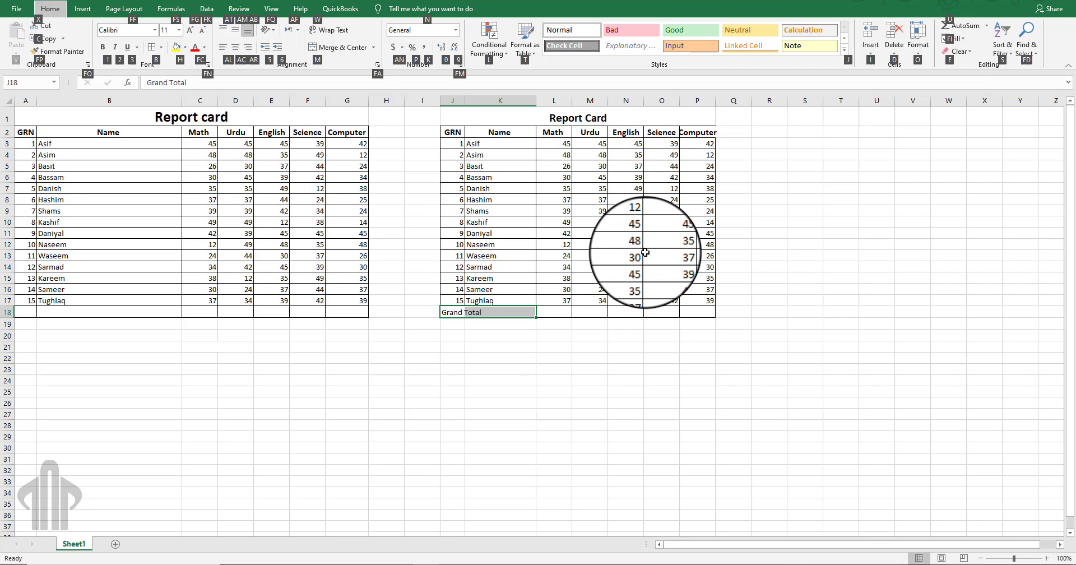
key(m)
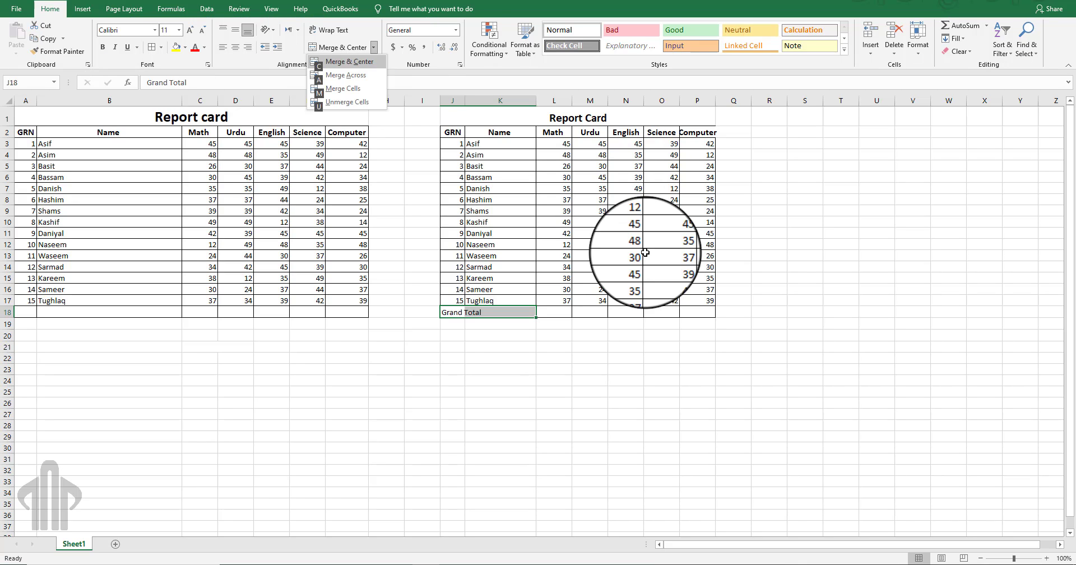
key(c)
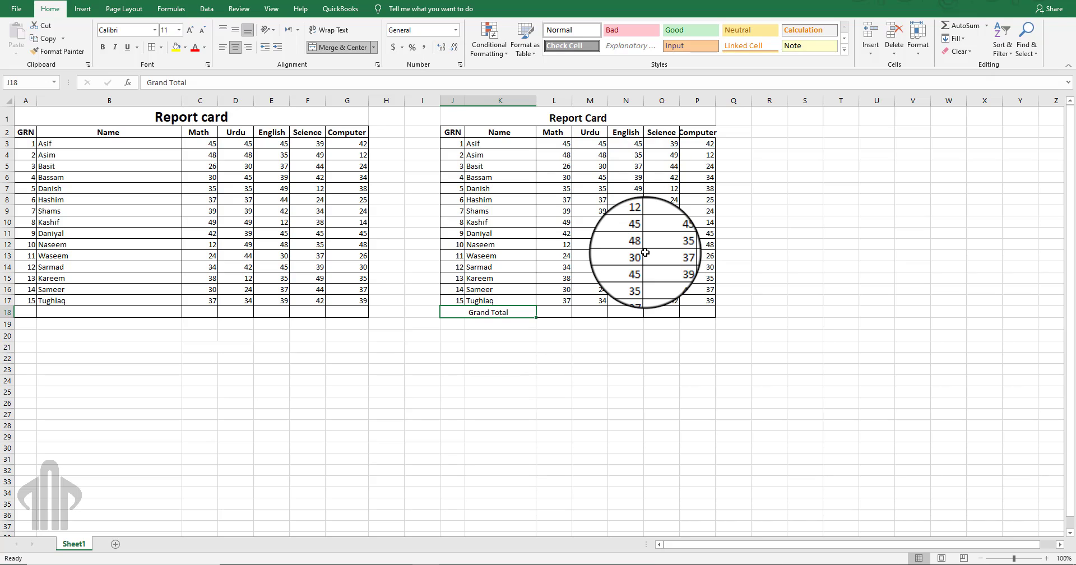
key(Right)
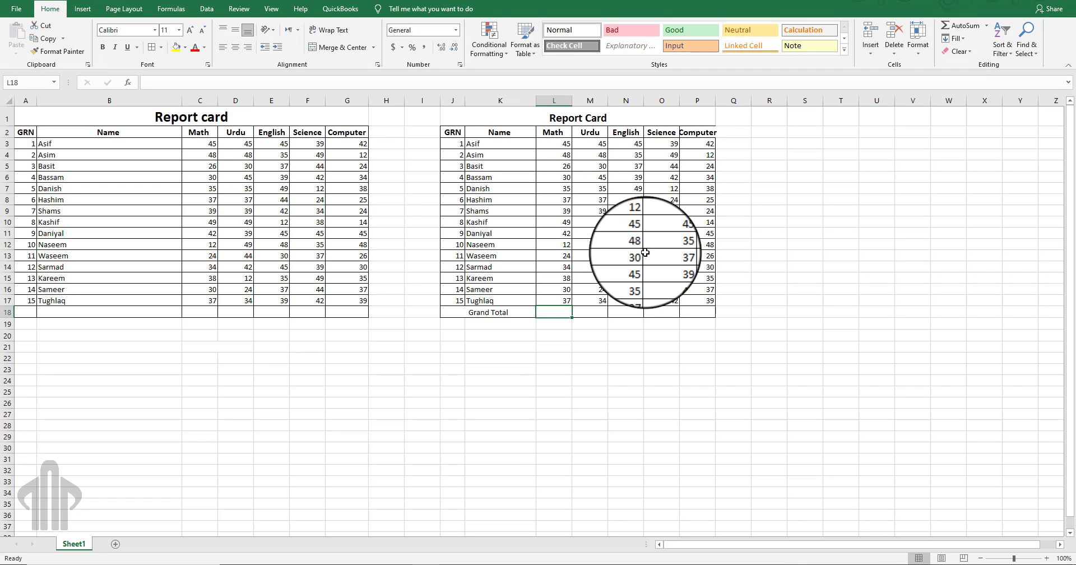
text(=)
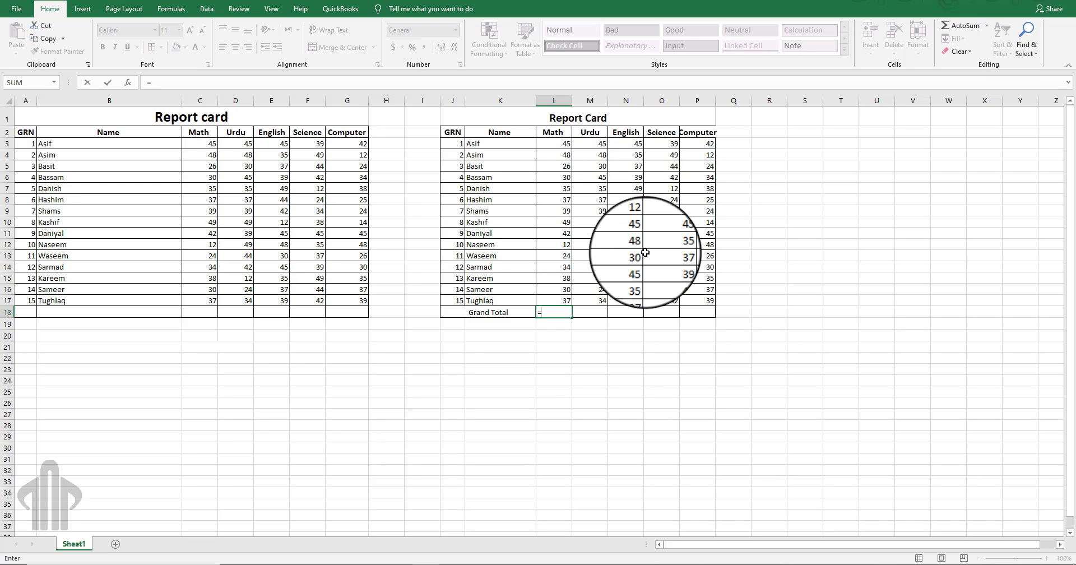
key(BackSpace)
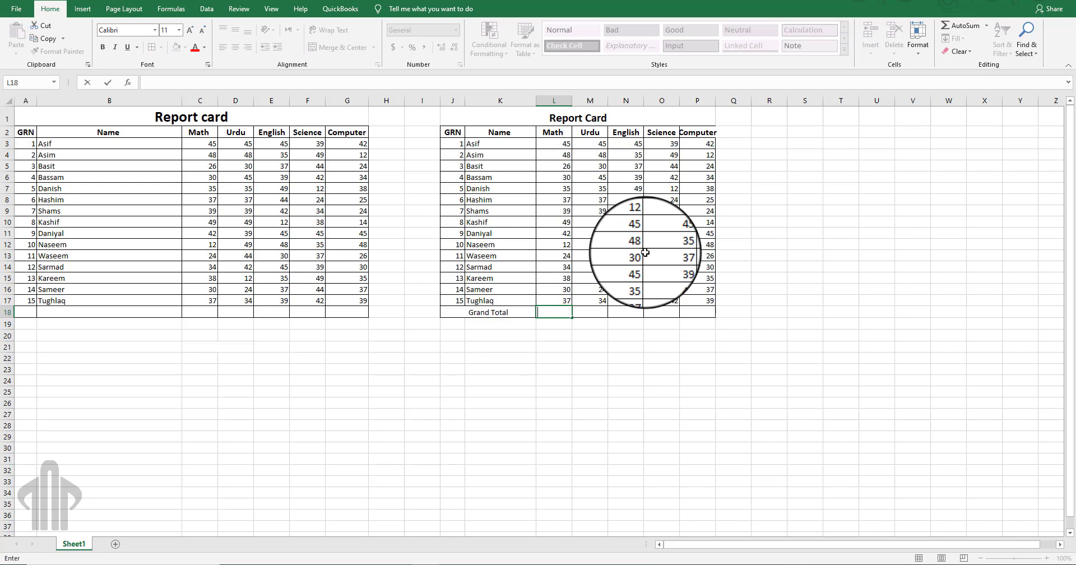
key(Return)
key(Up)
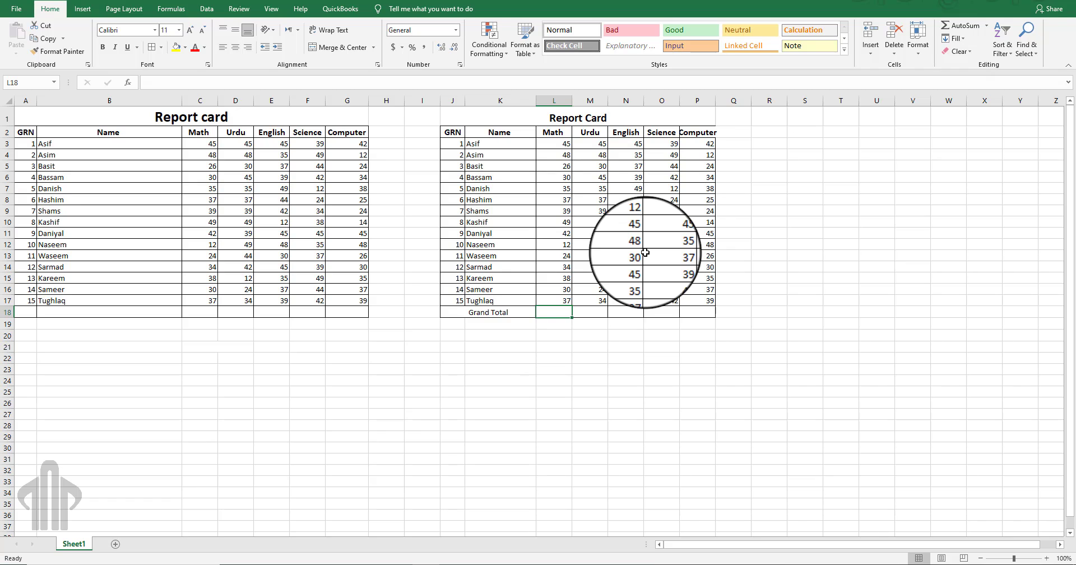
text(+)
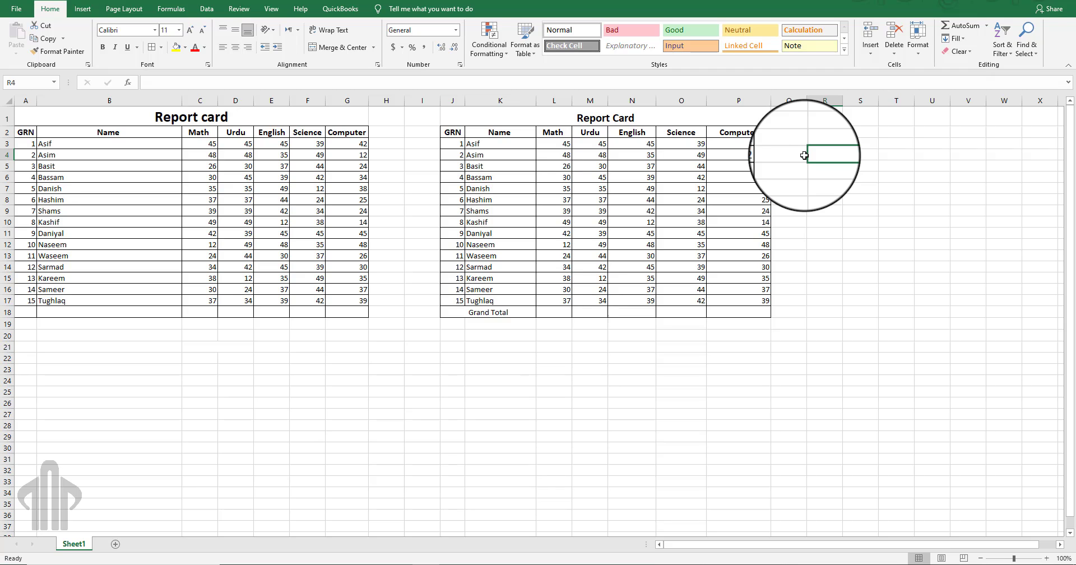
- Enter the formula =SUM(L3:L17) in cell L18 to total the Math column of the new table
key(Down)
key(Down)
key(Down)
key(Down)
key(Down)
key(Down)
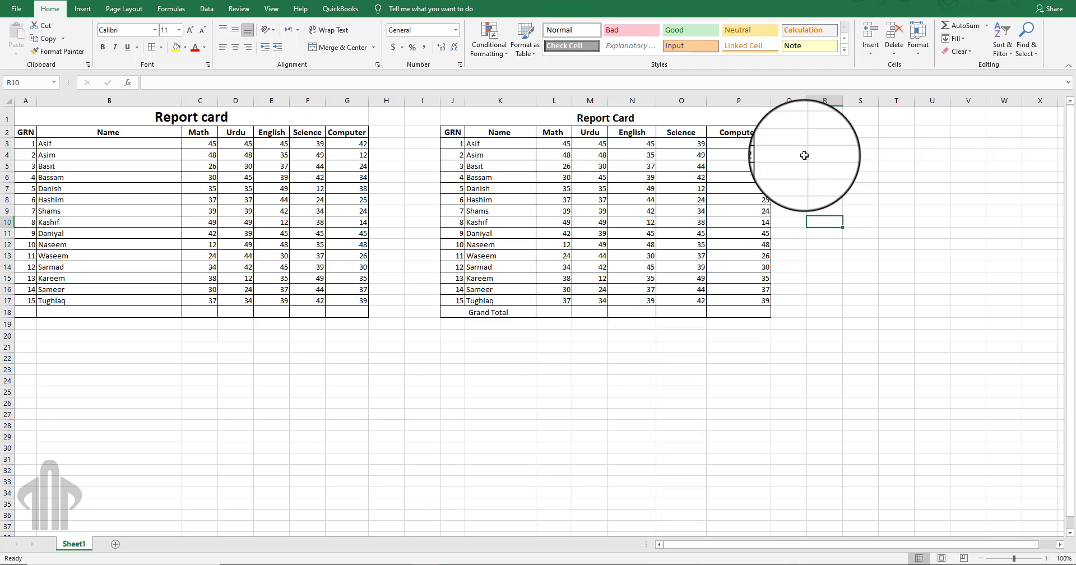
key(Down)
key(Down)
key(Down)
key(Down)
key(Down)
key(Down)
key(Down)
key(Down)
key(Down)
key(Left)
key(Left)
key(Left)
key(Left)
key(Left)
key(Left)
key(Left)
key(Left)
key(Left)
key(Left)
key(Left)
key(Up)
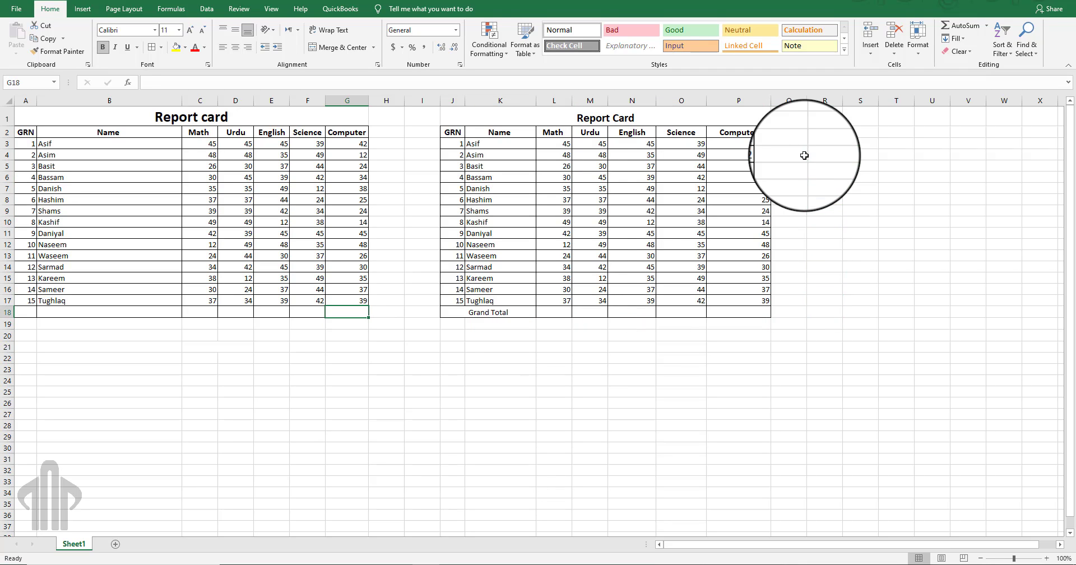
key(Up)
key(Right)
key(Right)
key(Right)
key(Right)
key(Right)
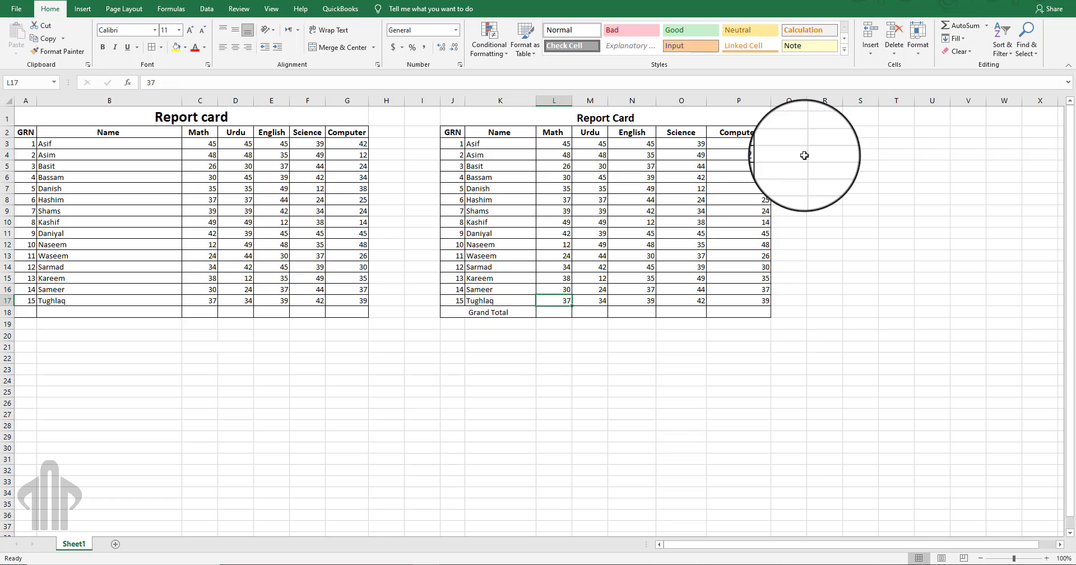
key(Down)
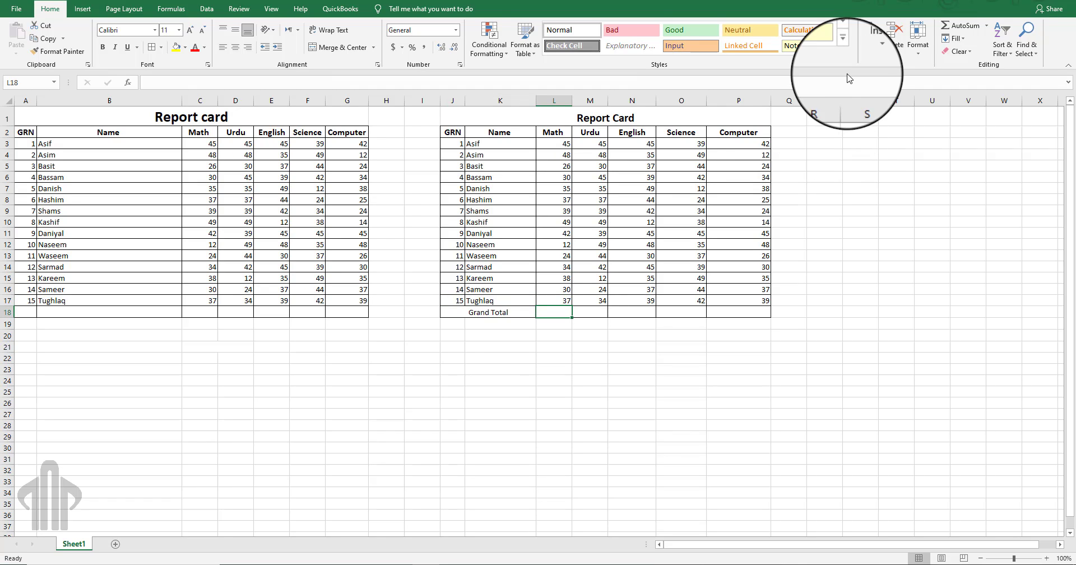
text(=)
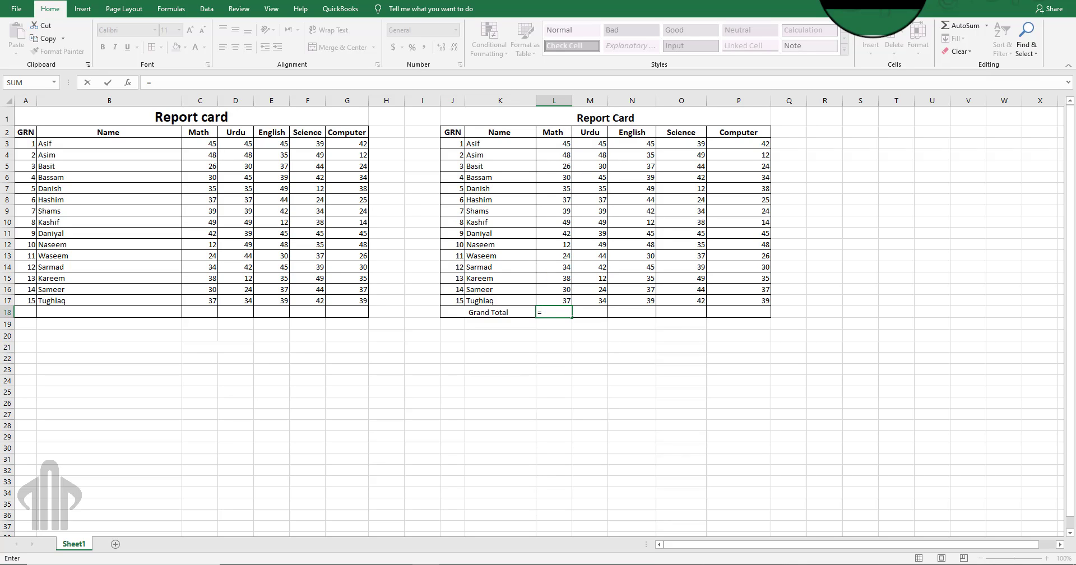
text(s)
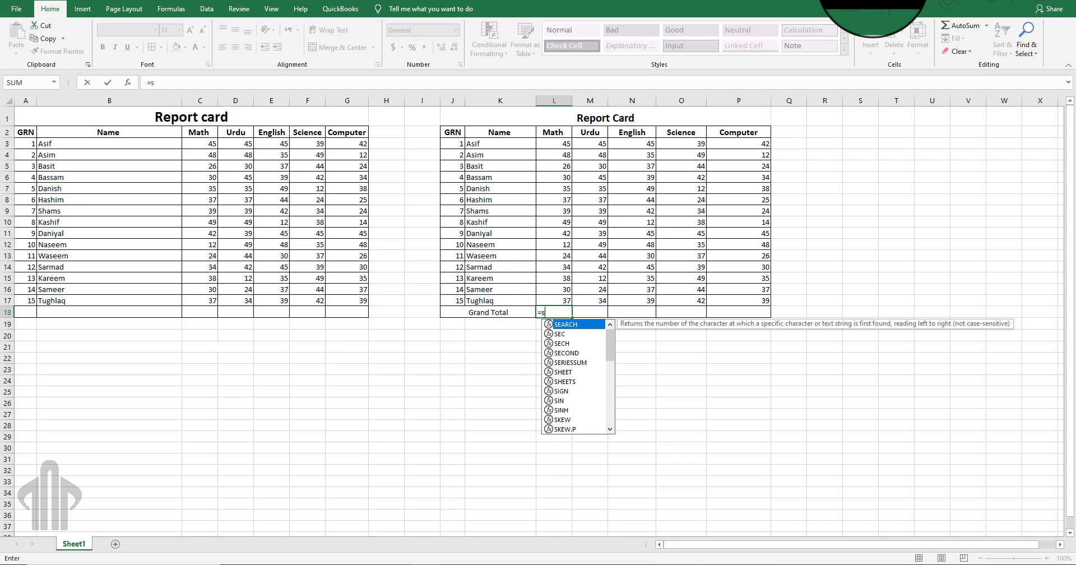
text(u)
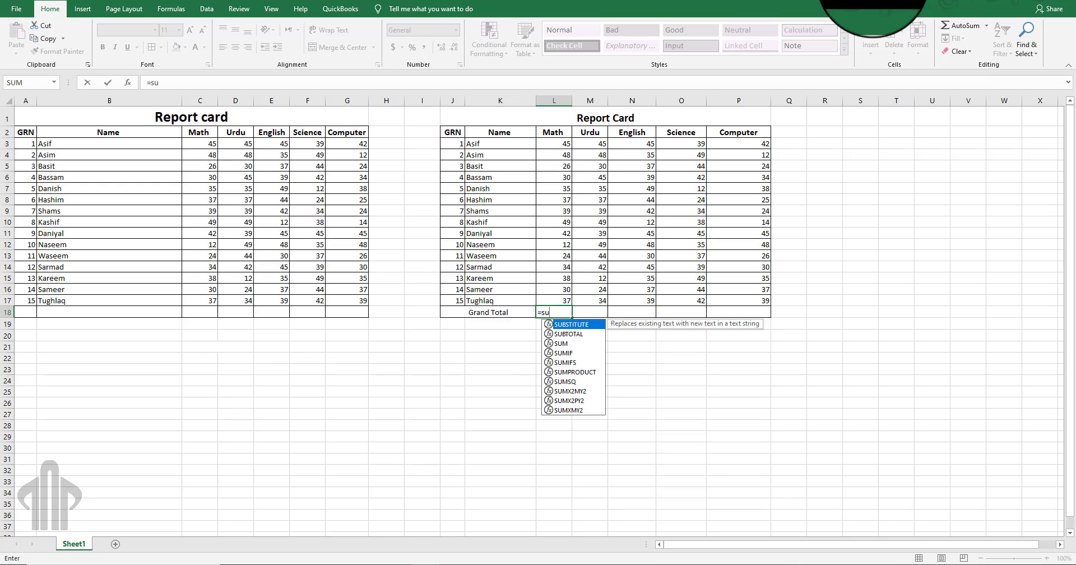
key(Down)
key(Down)
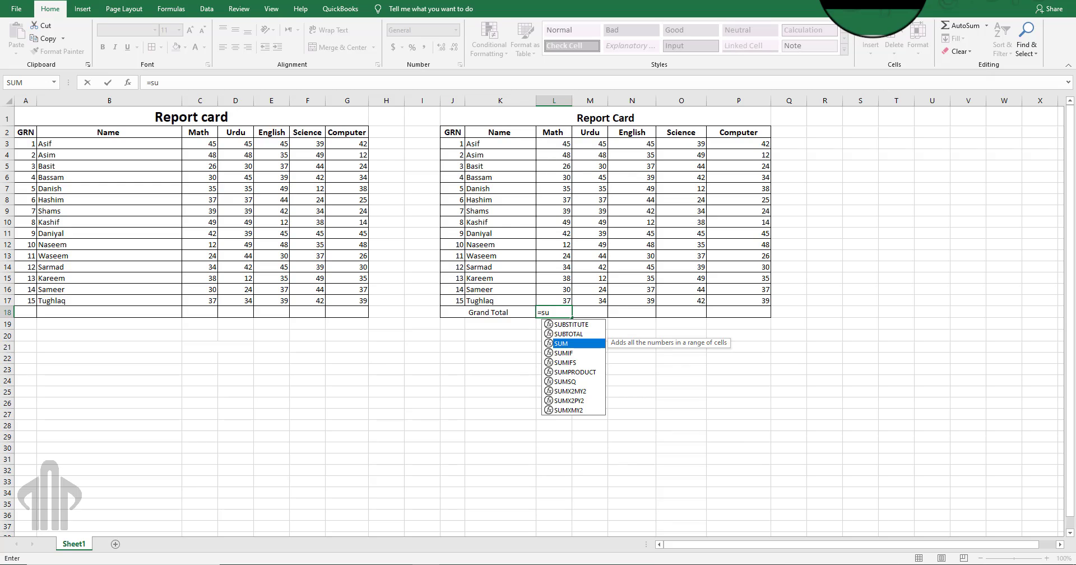
key(Tab)
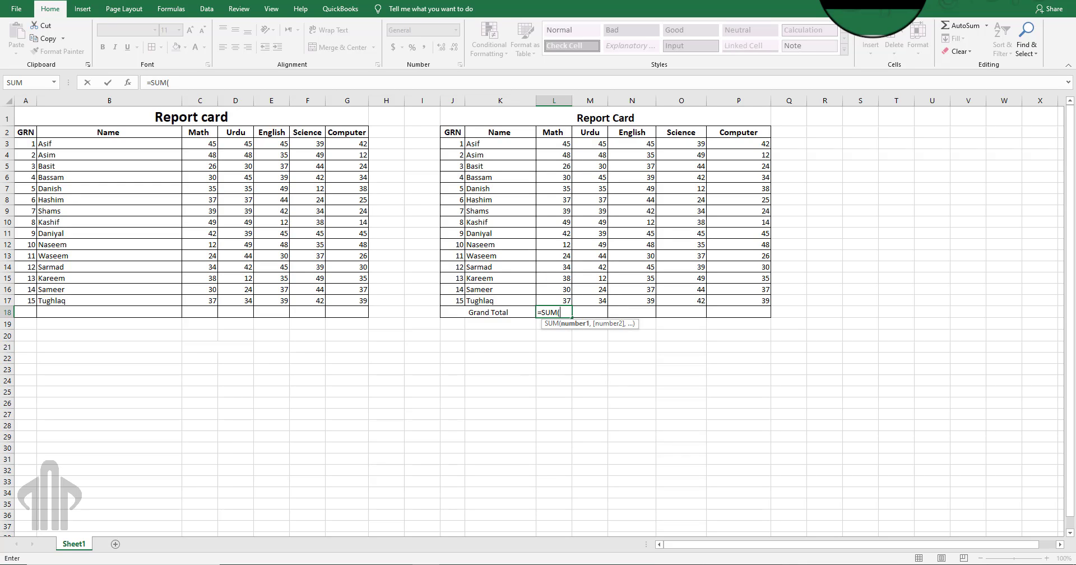
key(Up)
key(Up)
key(Up)
key(Up)
key(Up)
key(Up)
key(Up)
key(Up)
key(Up)
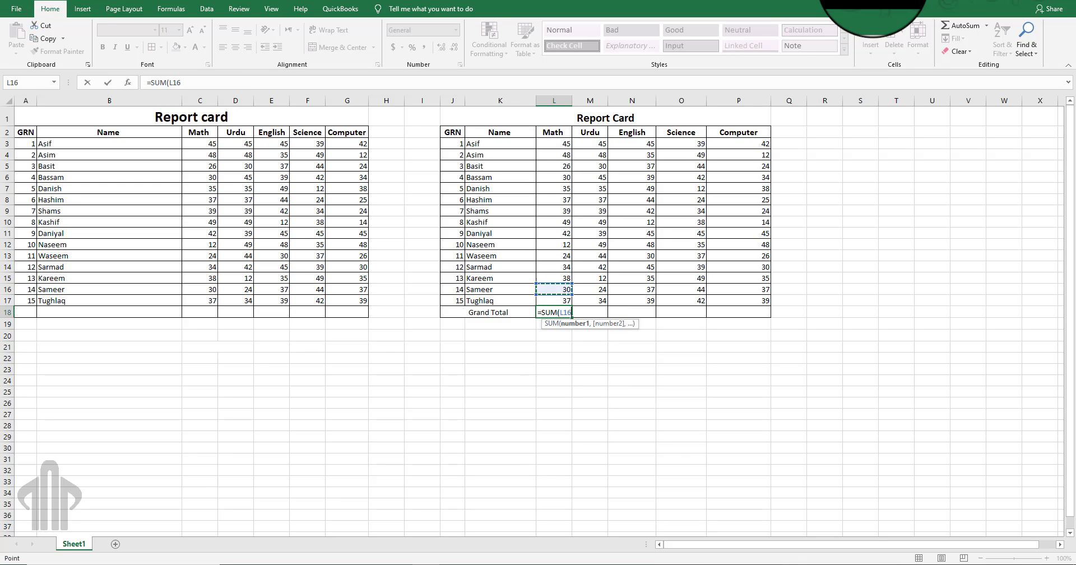
key(Up)
key(Up)
key(Up)
key(Up)
key(Up)
key(Up)
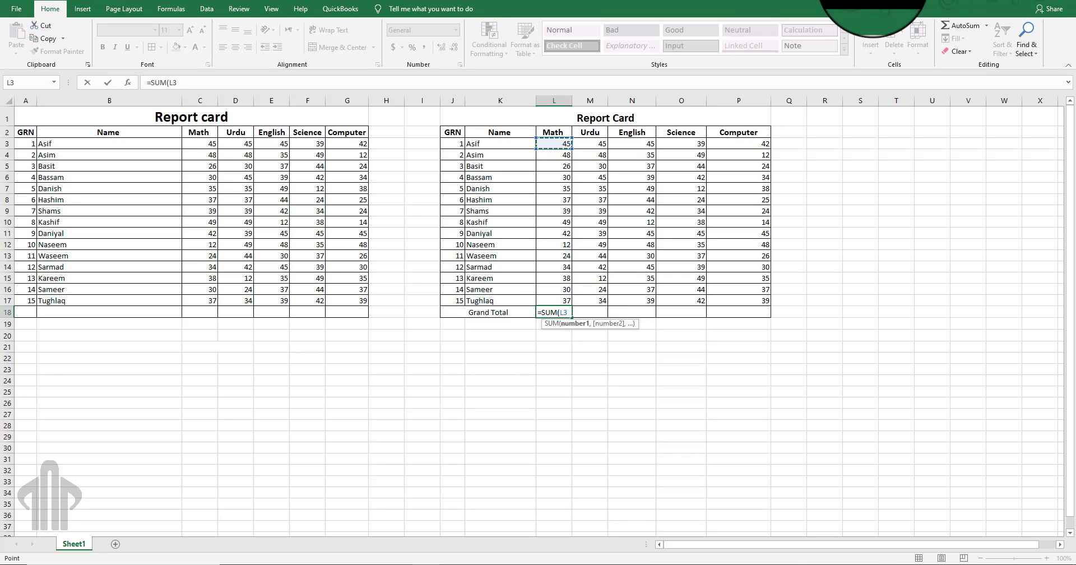
mouse_move(553, 143)
mouse_down()
mouse_move(564, 247)
mouse_move(566, 146)
mouse_up()
drag(563, 147, 564, 158)
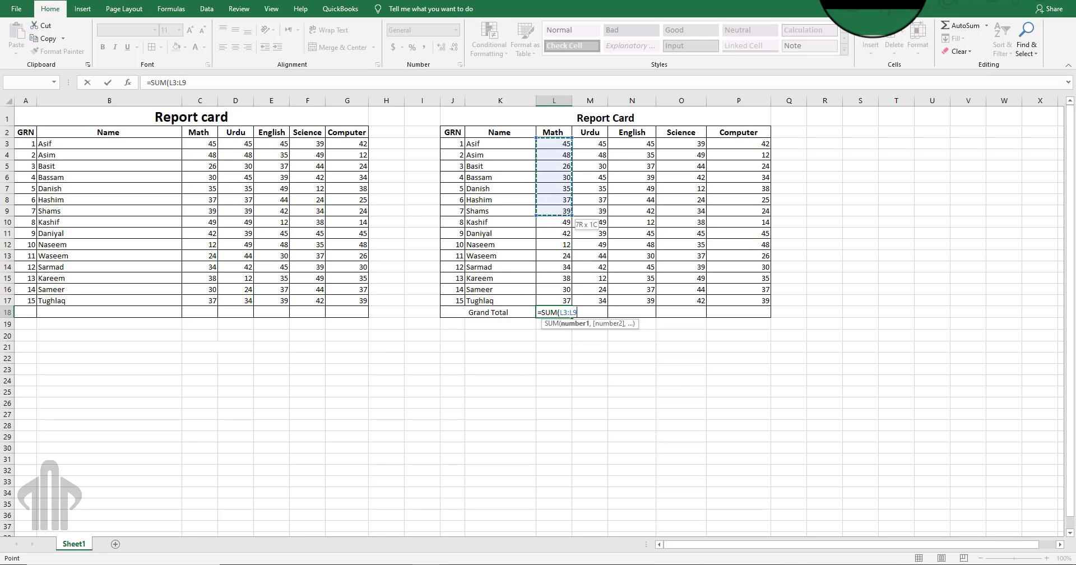
drag(566, 216, 566, 228)
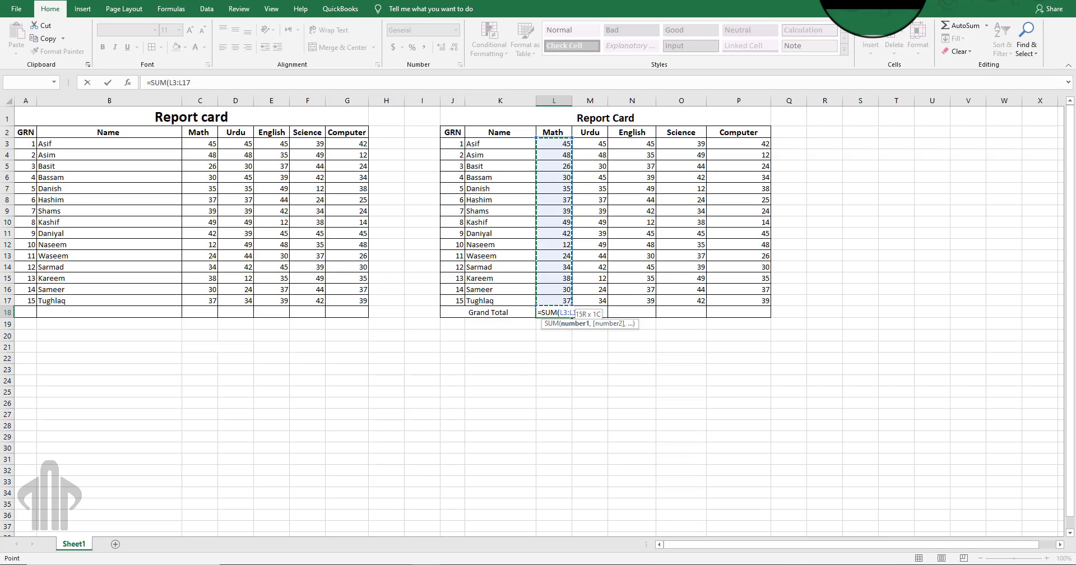
key(Return)
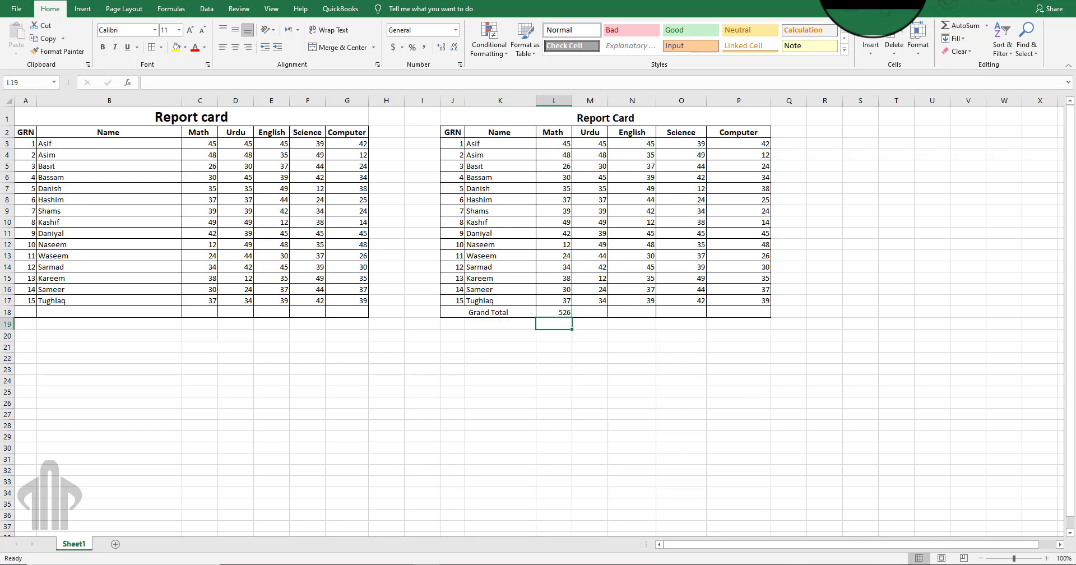
- Copy the Math total formula from L18 into M18:P18 to total the Urdu, English, Science and Computer columns
key(Right)
key(Up)
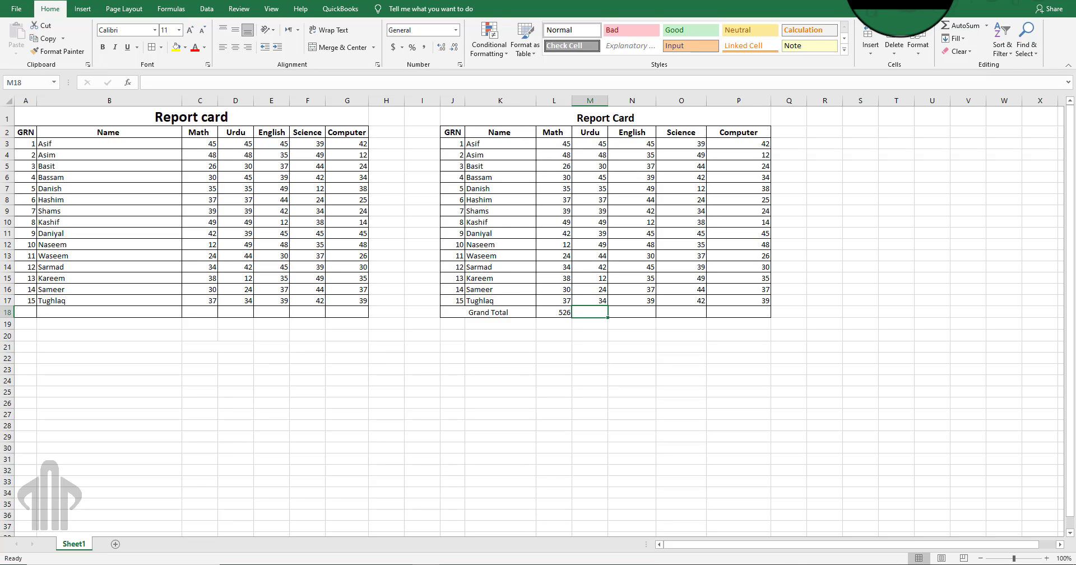
click(553, 312)
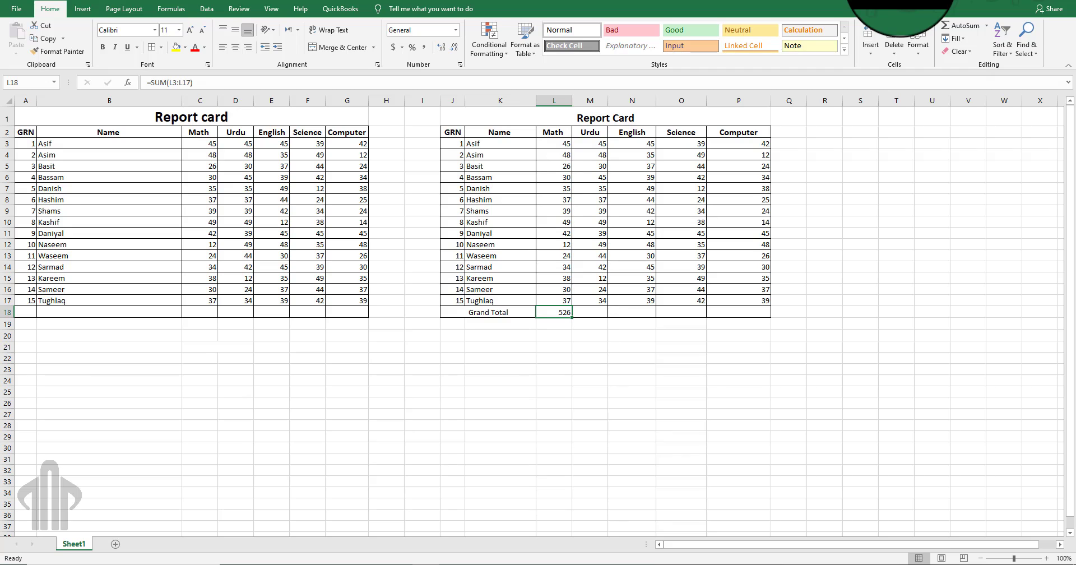
key(ctrl+c)
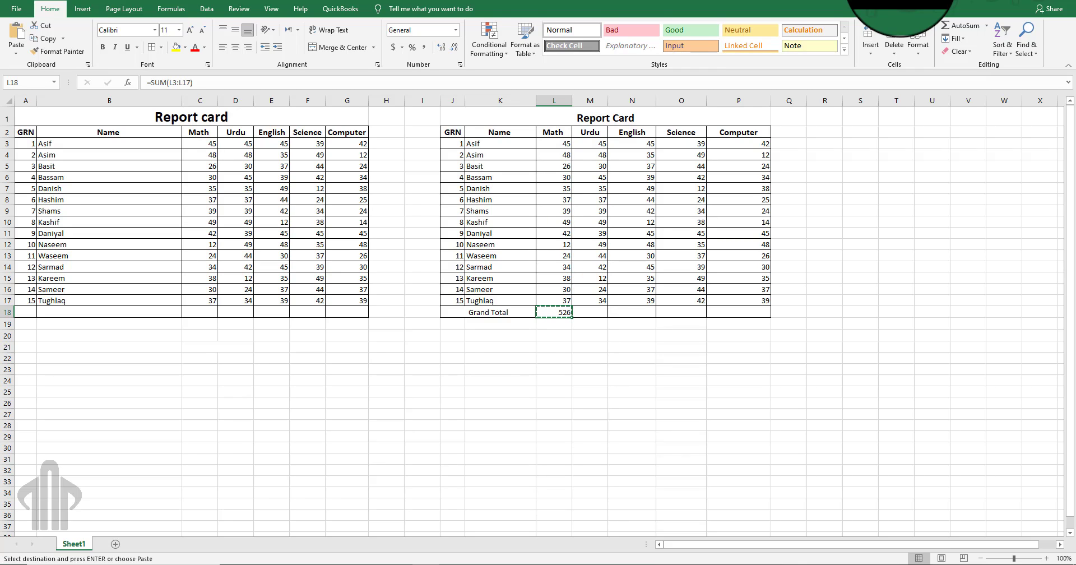
click(590, 312)
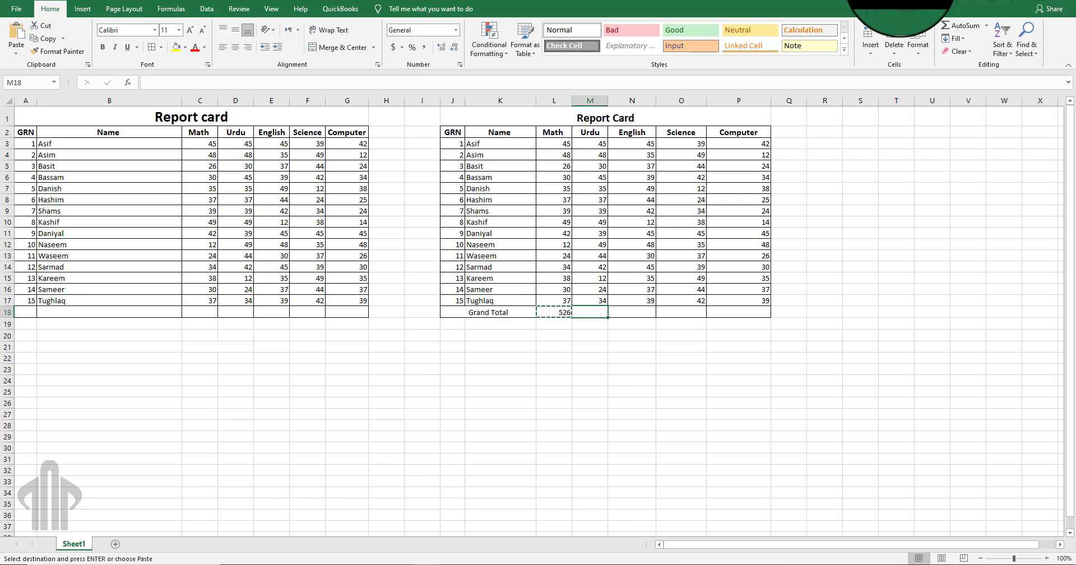
key(shift+Right)
key(shift+Right)
key(shift+Right)
key(shift+Right)
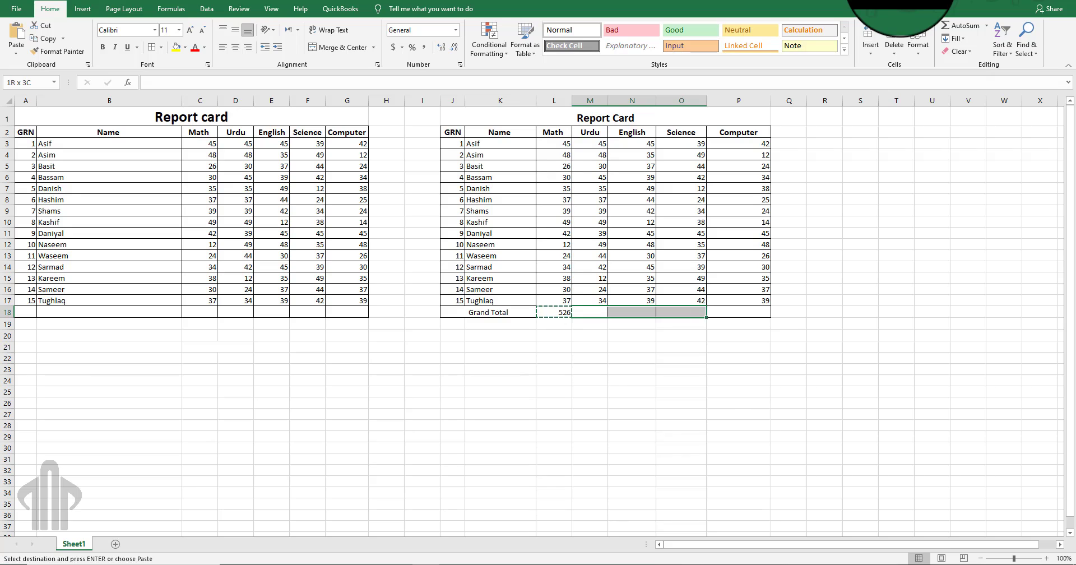
key(shift+Left)
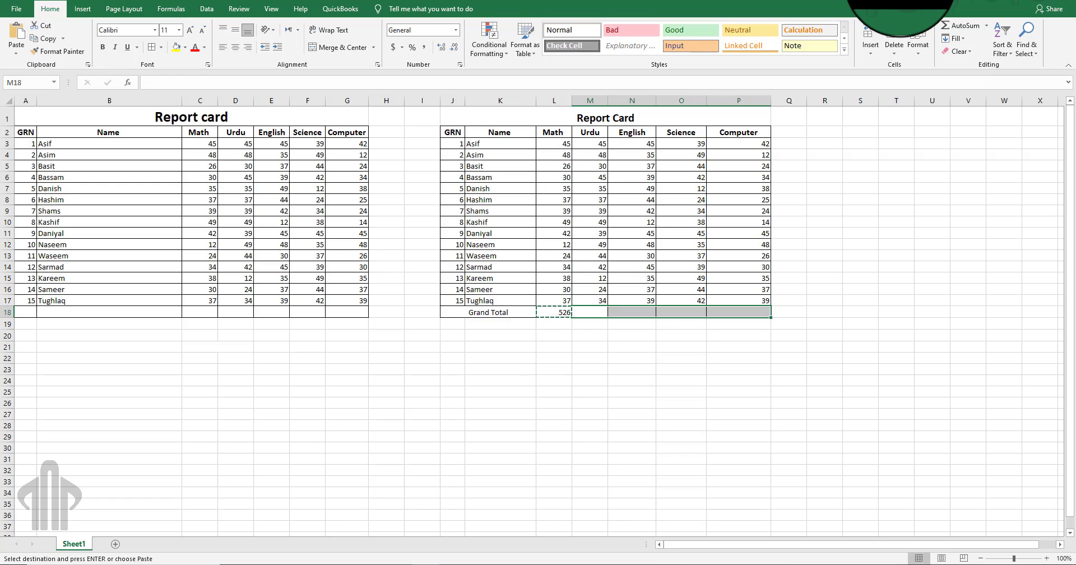
key(ctrl+v)
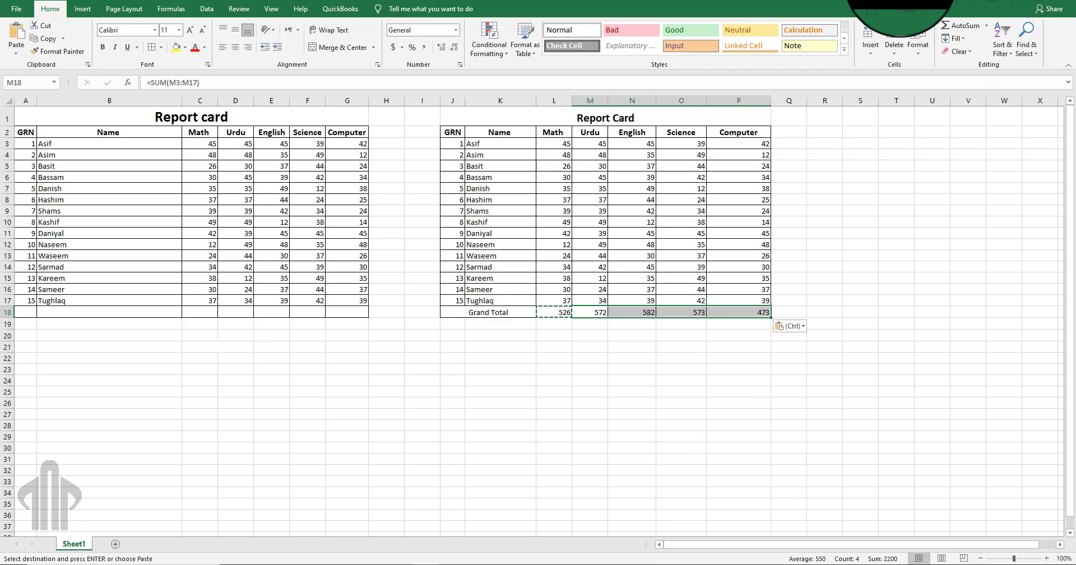
click(841, 310)
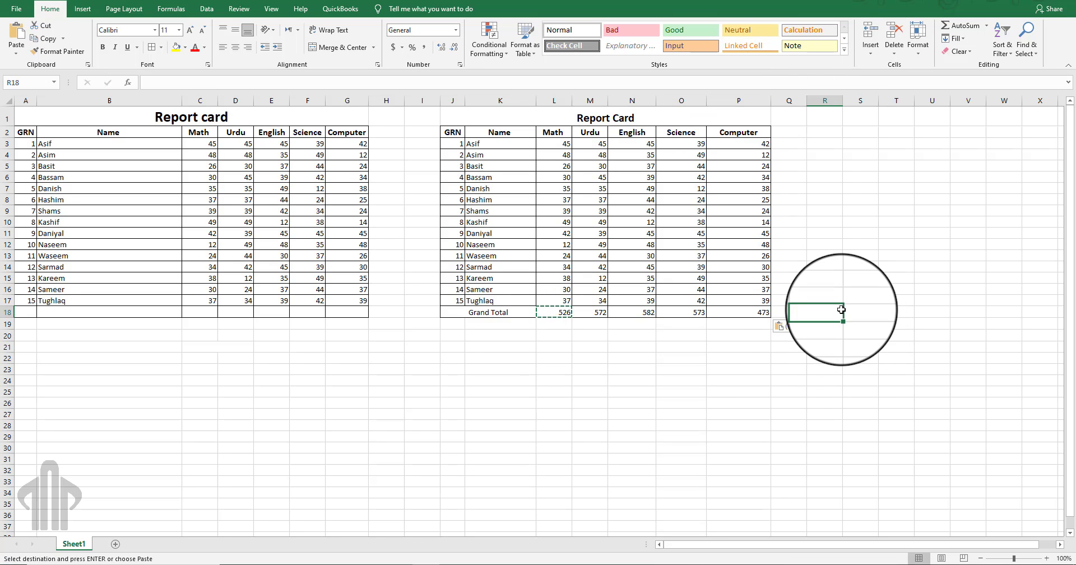